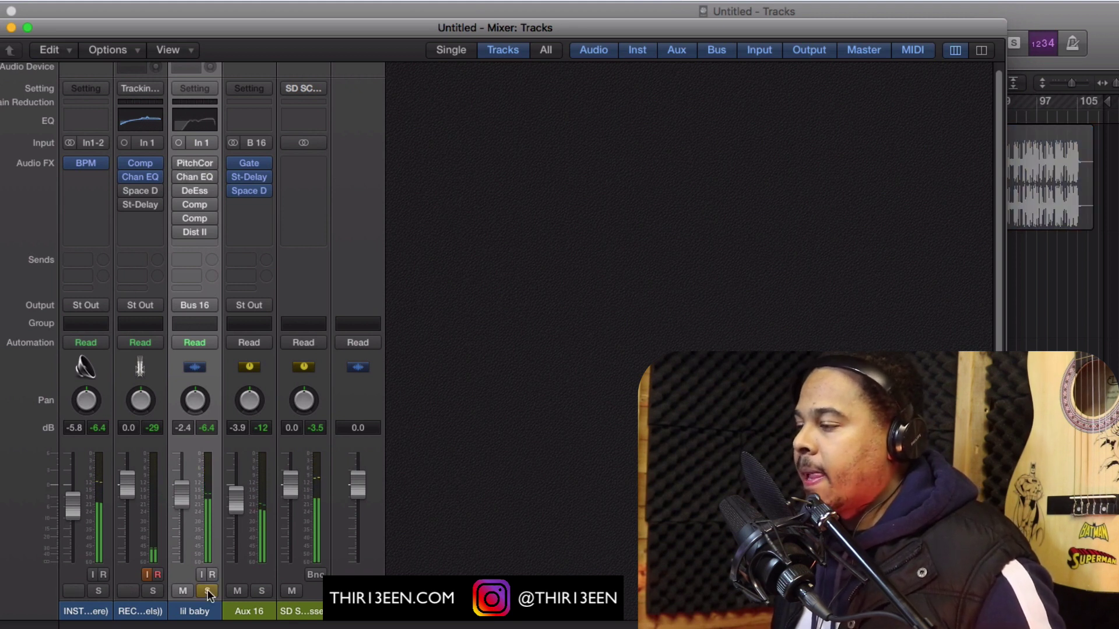
Bypass the Gate, Stereo Delay and Space Designer effects on the Aux 16 channel
mouse_move(226, 157)
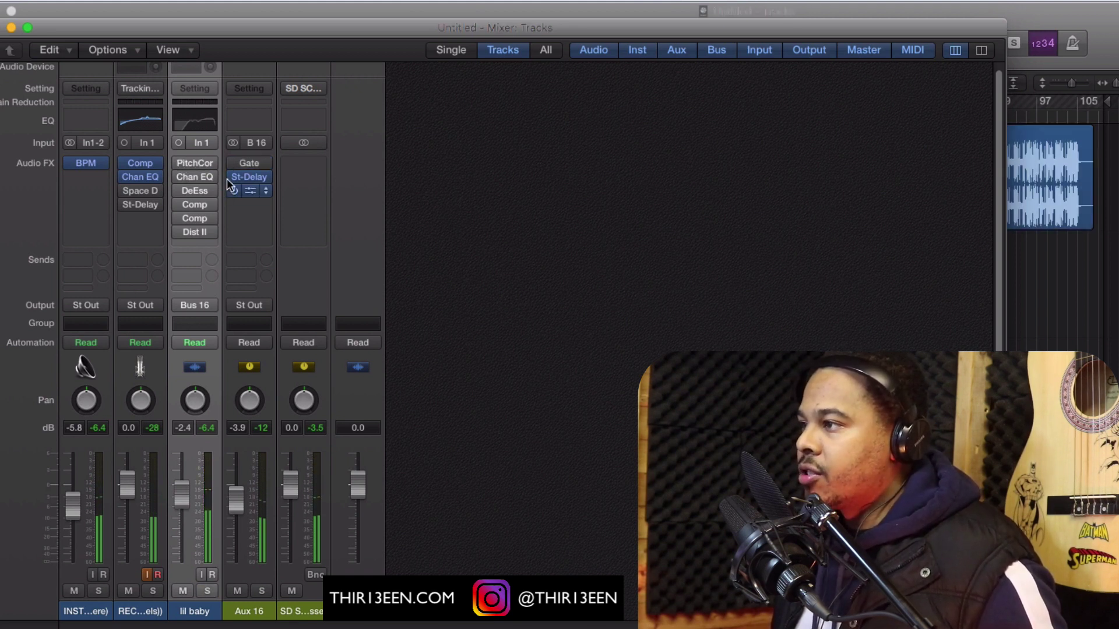
left_click(227, 177)
mouse_move(181, 166)
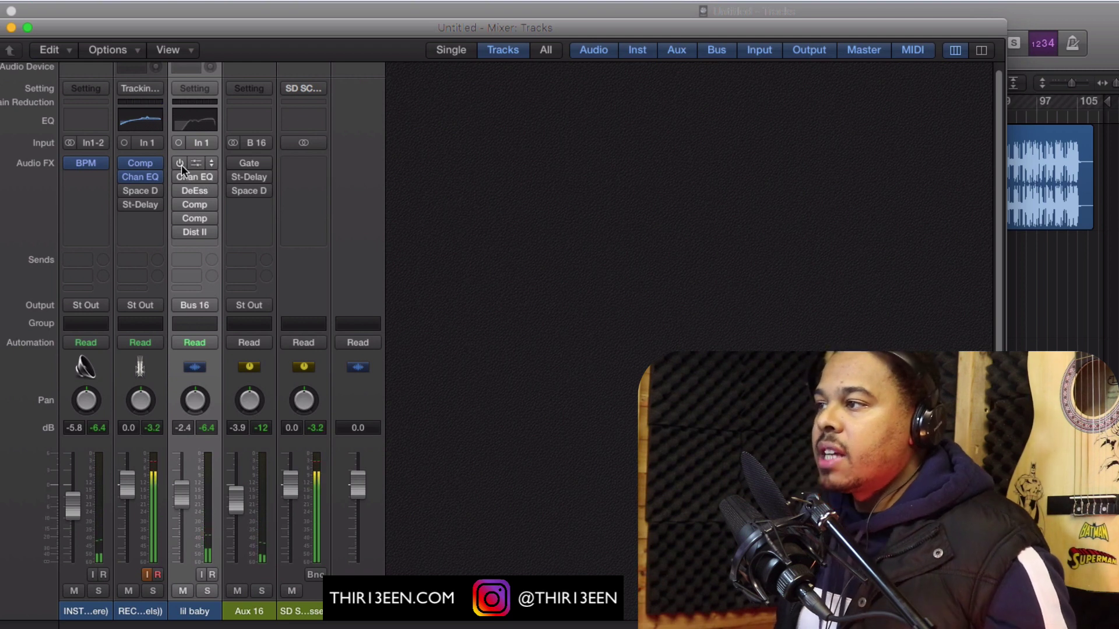
Turn on the Pitch Correction effect on the lil baby track and play the track soloed
left_click(179, 163)
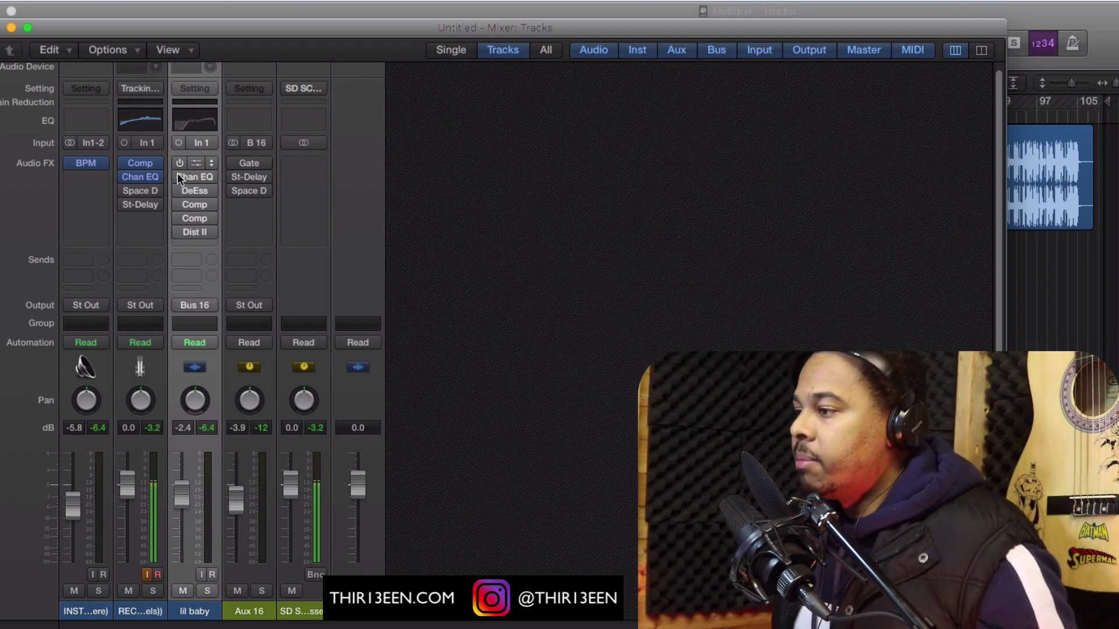
key("space")
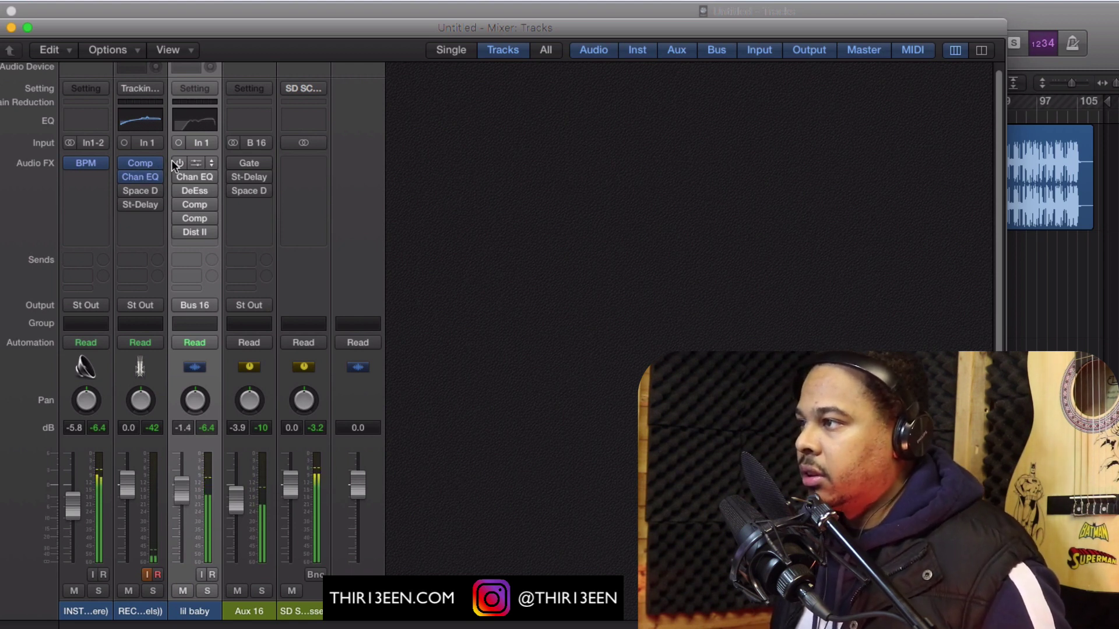
mouse_move(173, 164)
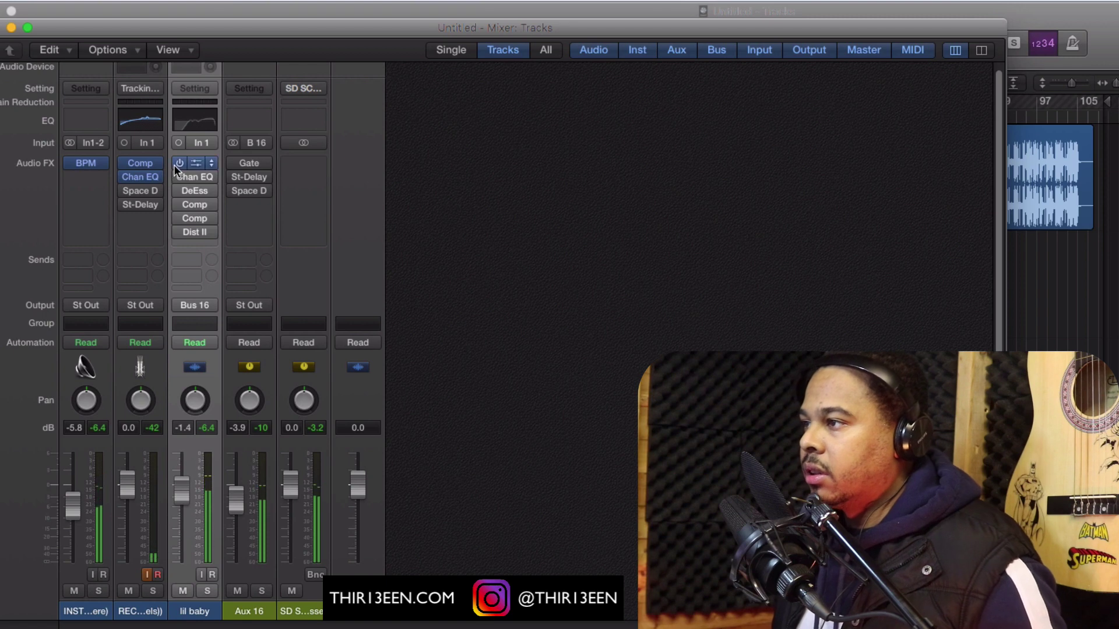
left_click(207, 590)
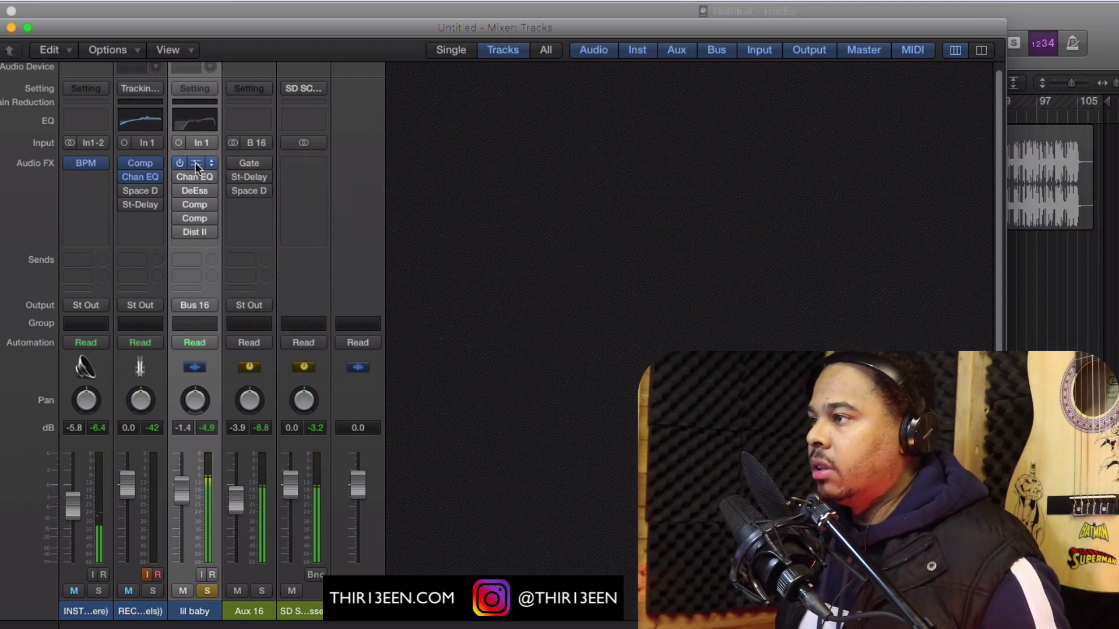
Open the Pitch Correction settings of the lil baby track and take the track out of solo
left_click(195, 164)
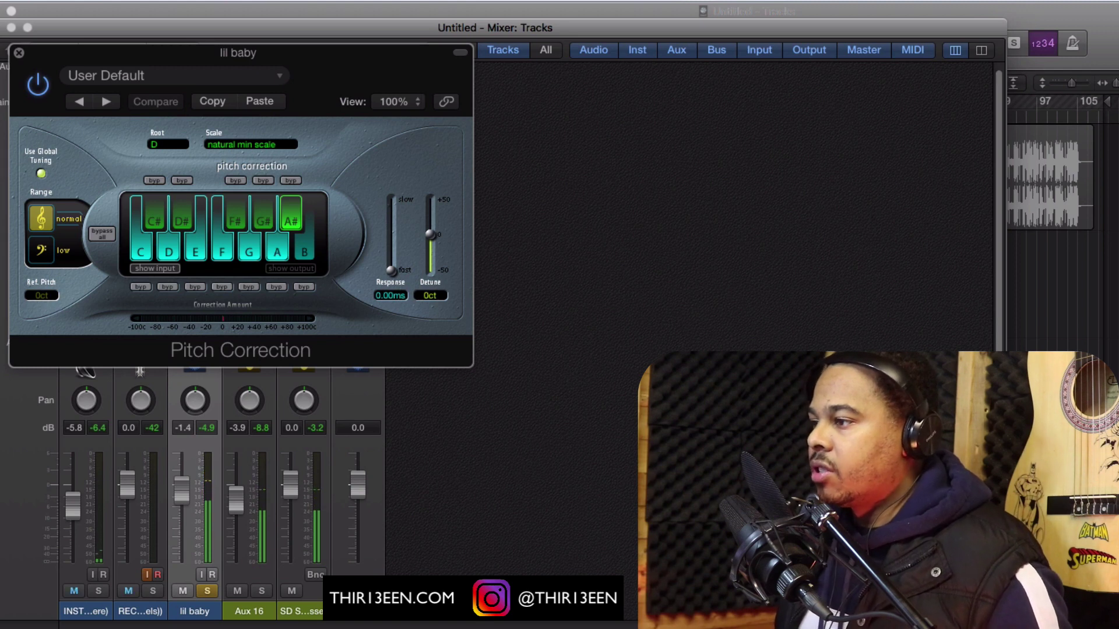
left_click(155, 614)
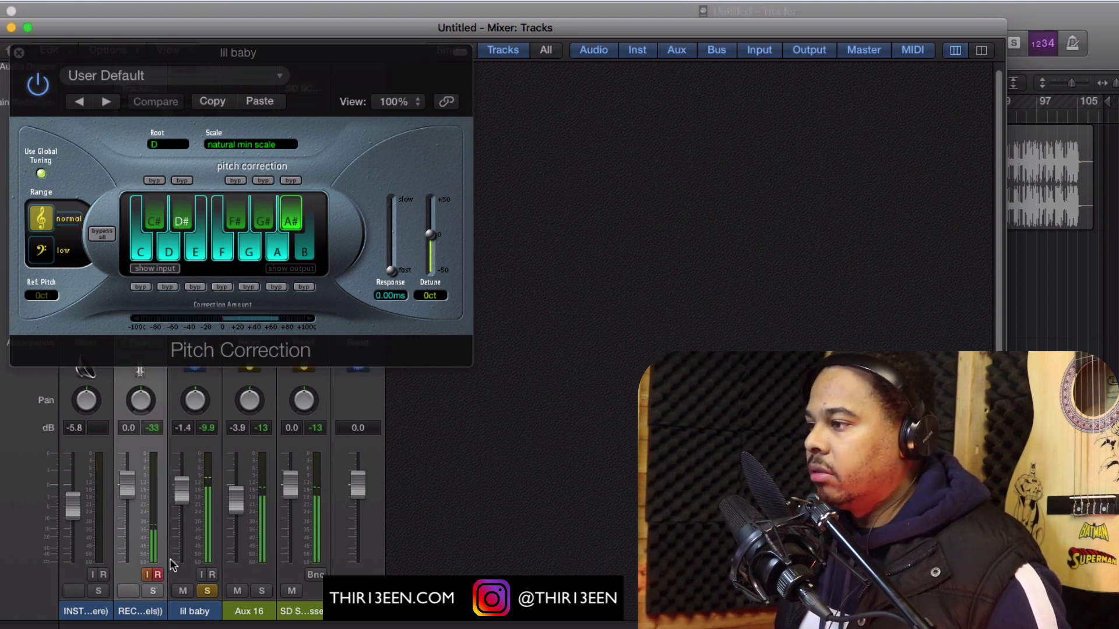
left_click(207, 590)
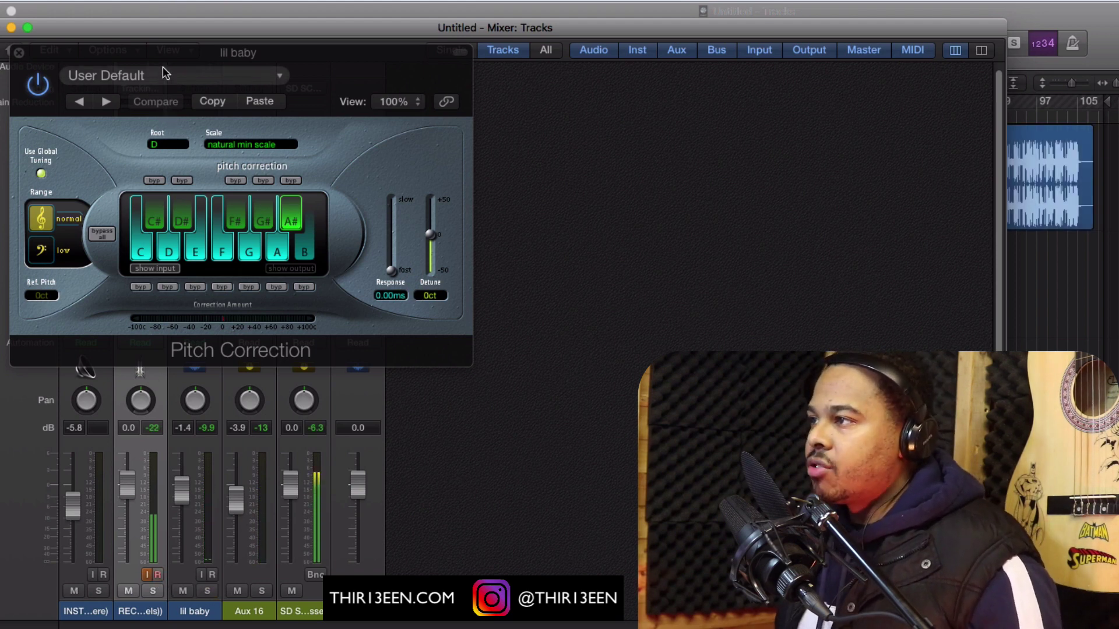
Move the Pitch Correction window clear of the channel strips and choose D as the root note
left_click_drag(162, 67, 464, 113)
left_click(307, 182)
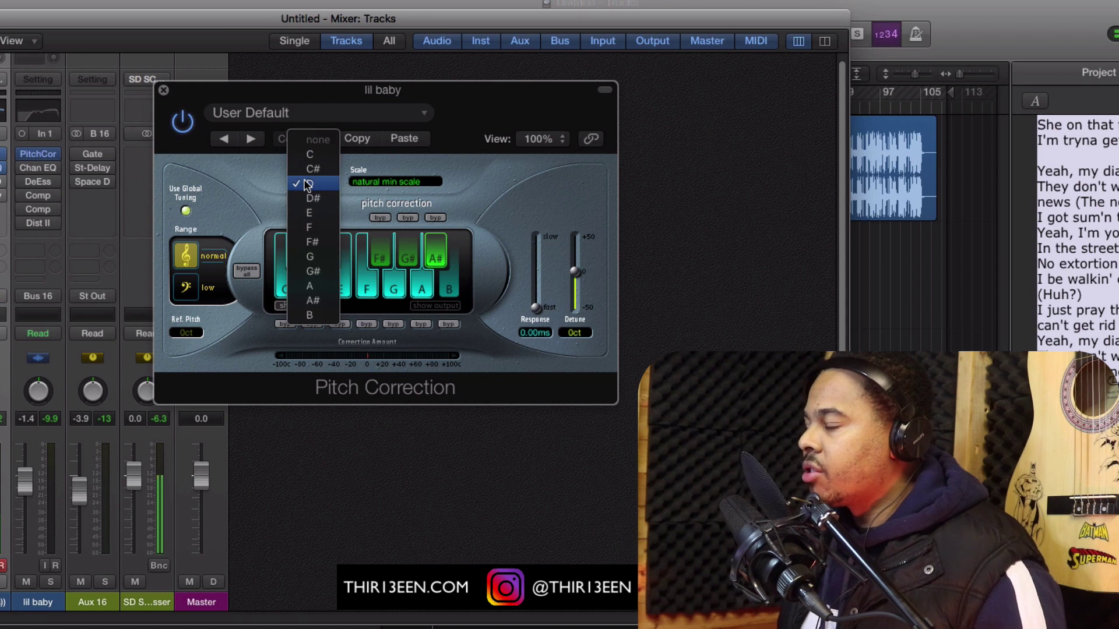
left_click(308, 185)
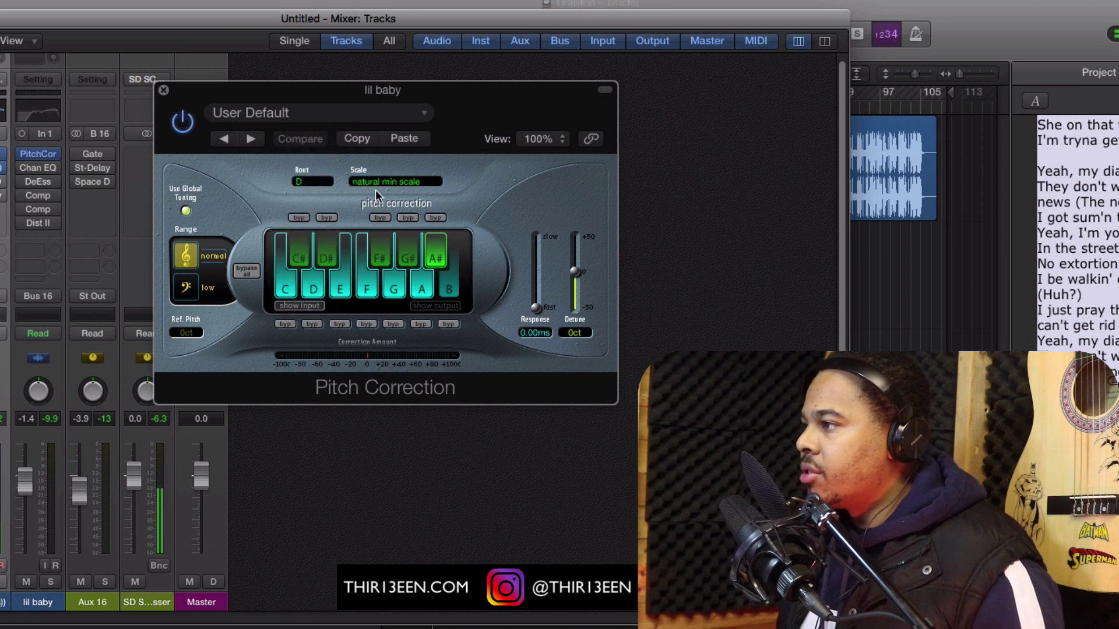
Look up Pitch Correction in the Pitch effects category for the lil baby track's first insert slot
left_click(47, 154)
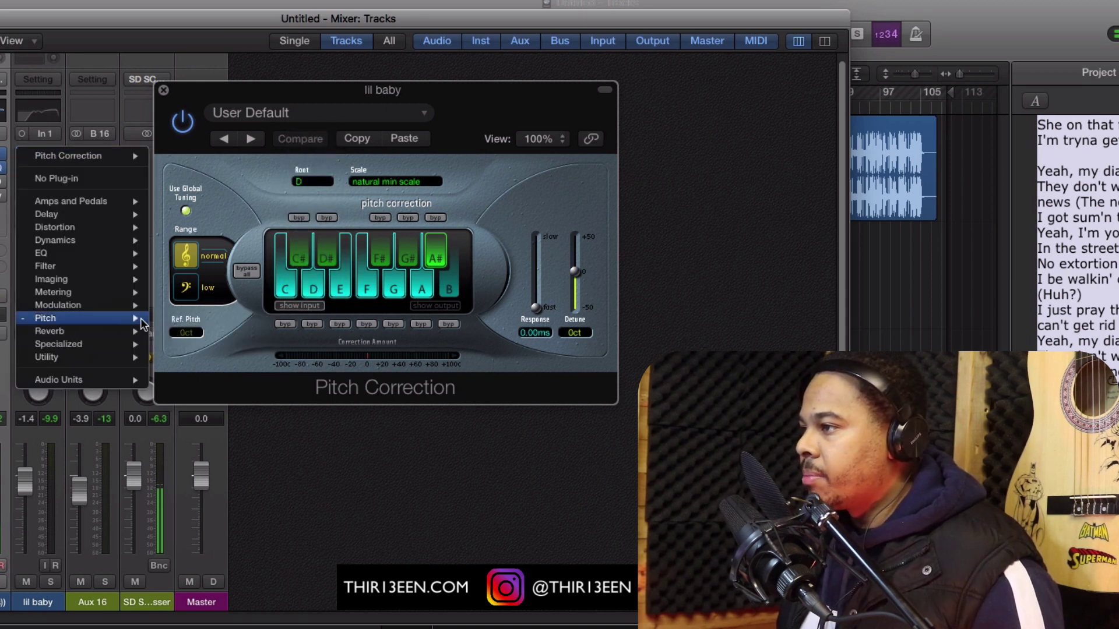
mouse_move(142, 324)
mouse_move(222, 317)
left_click(317, 328)
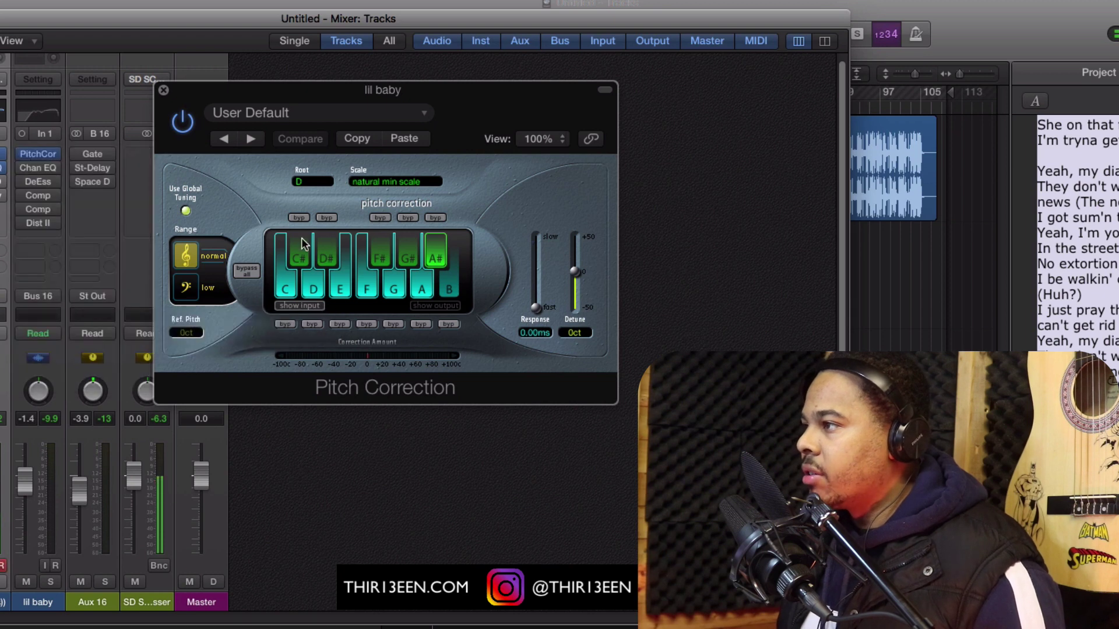
Choose root D and the natural min scale in the Pitch Correction settings
left_click(310, 182)
left_click(310, 184)
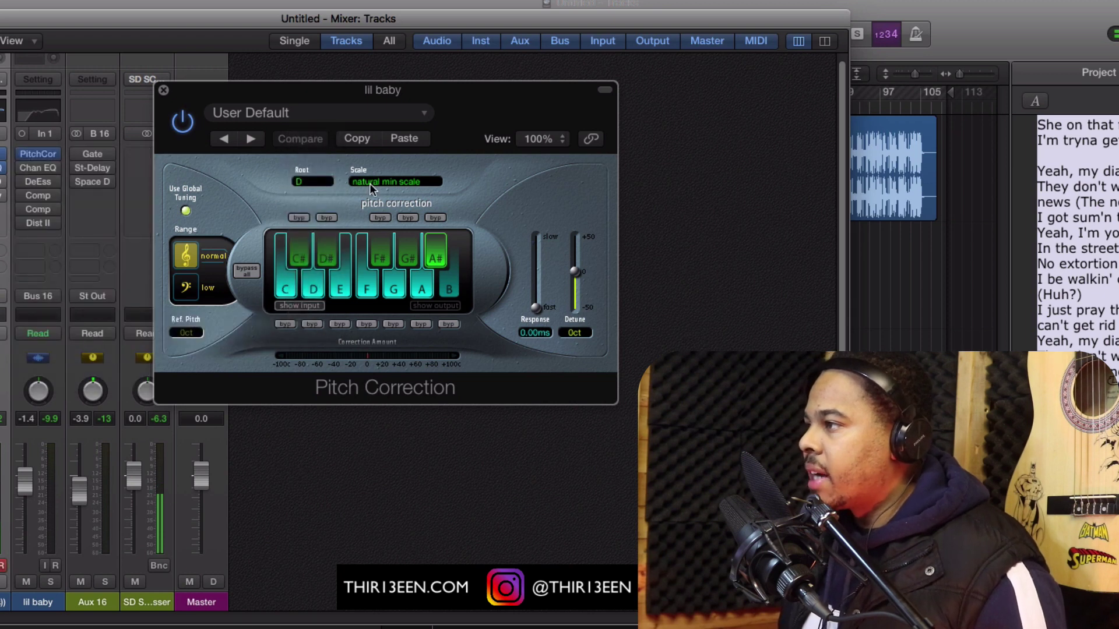
left_click(369, 185)
left_click(370, 184)
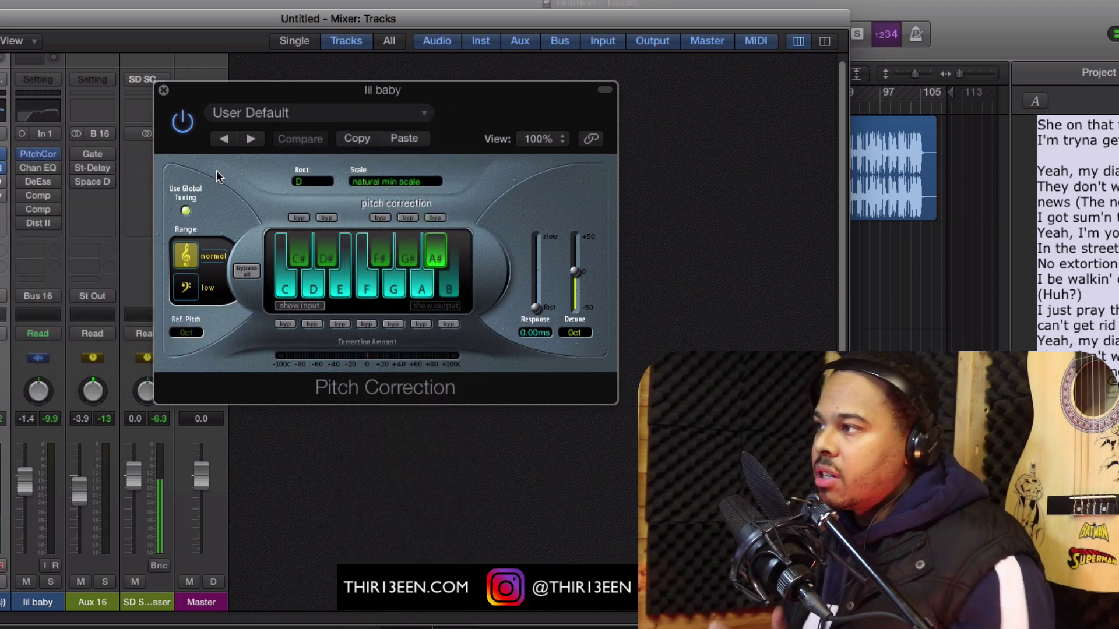
left_click_drag(201, 99, 231, 86)
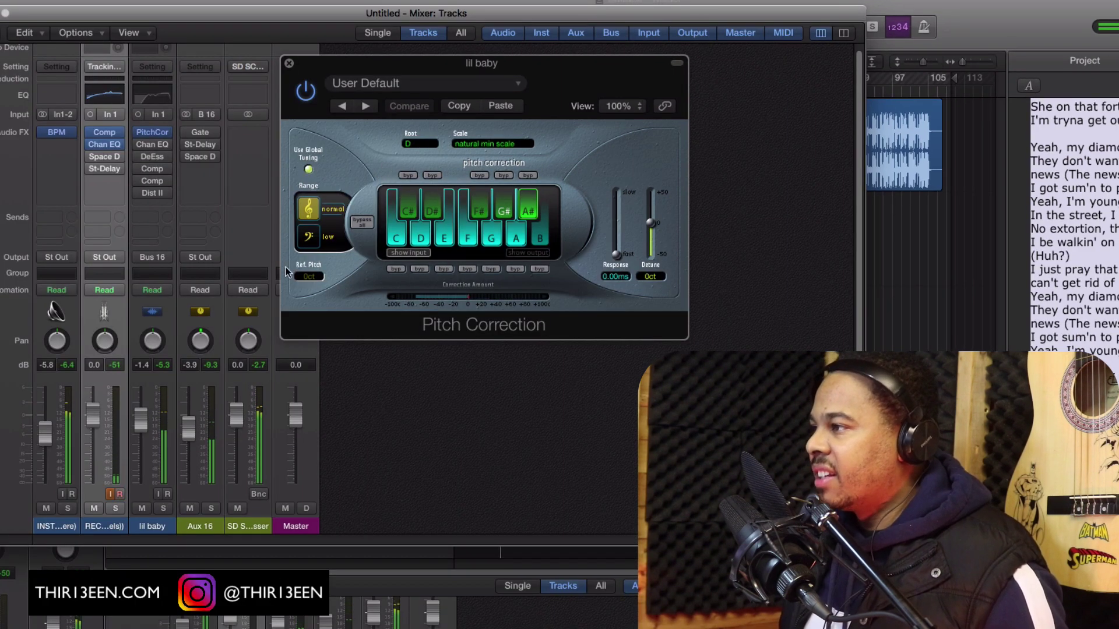
Open the Channel EQ on the lil baby track and turn it on
left_click(167, 145)
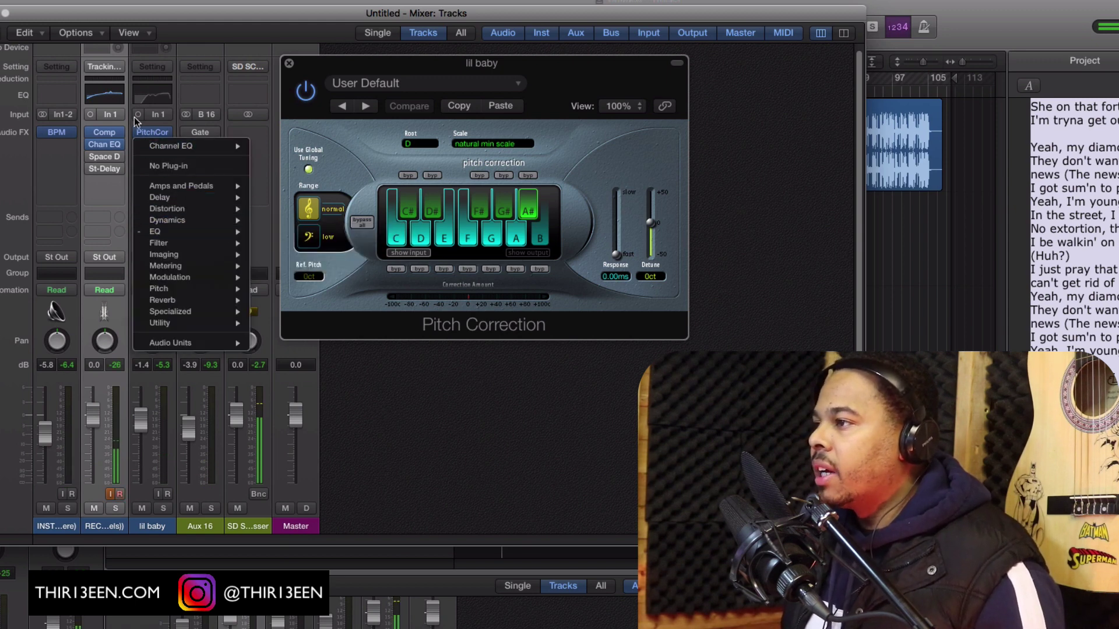
left_click(170, 146)
left_click(153, 145)
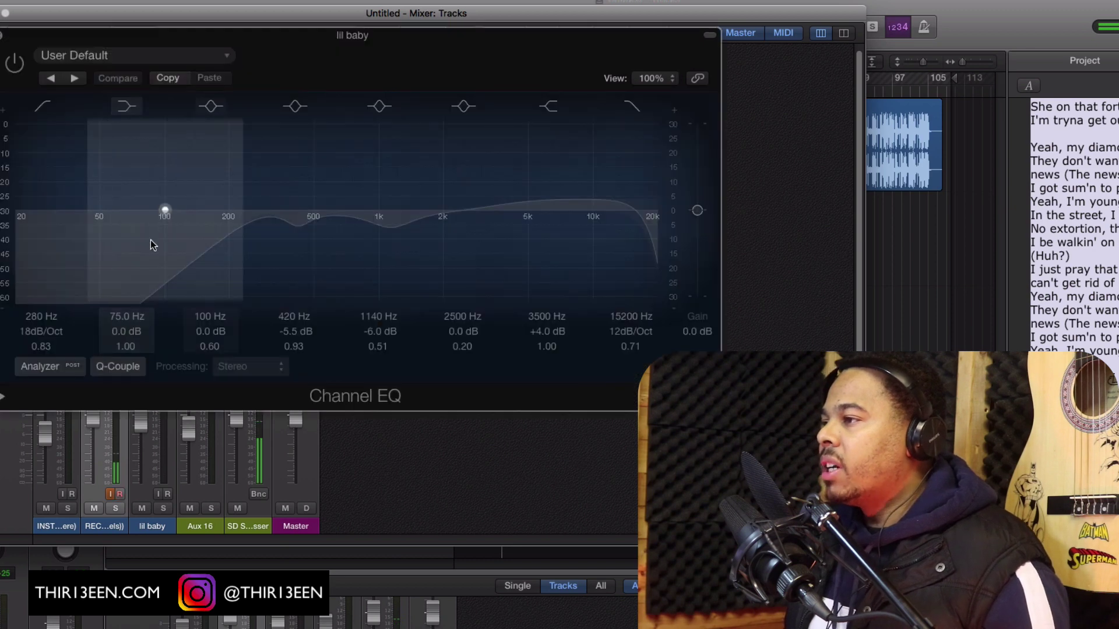
left_click(14, 62)
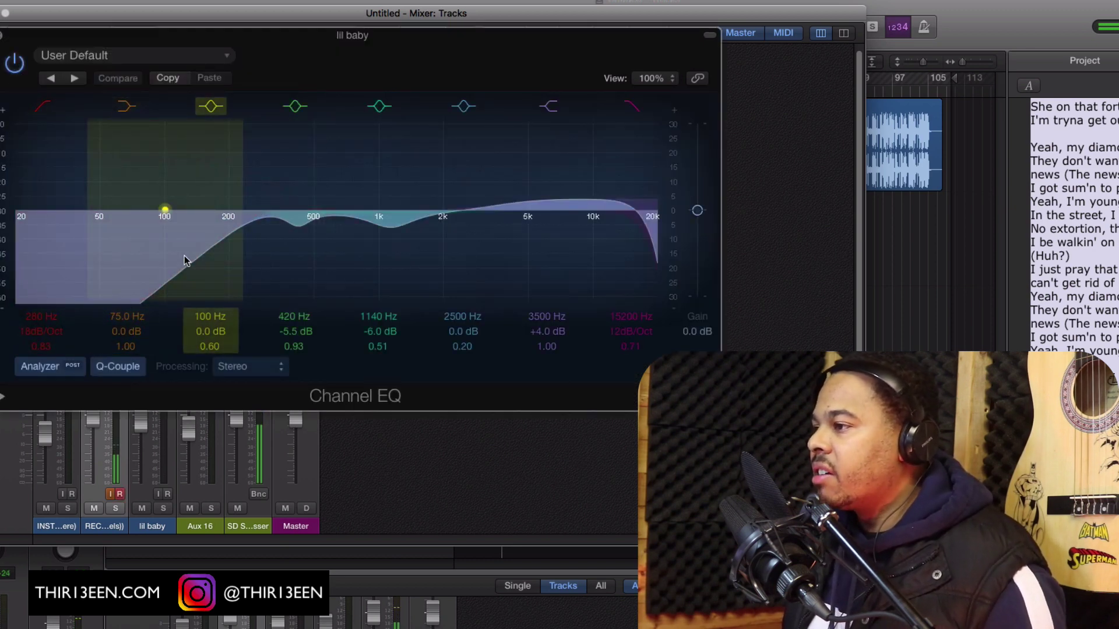
Play back the vocal and compare the sound with the Channel EQ bypassed and active
key("space")
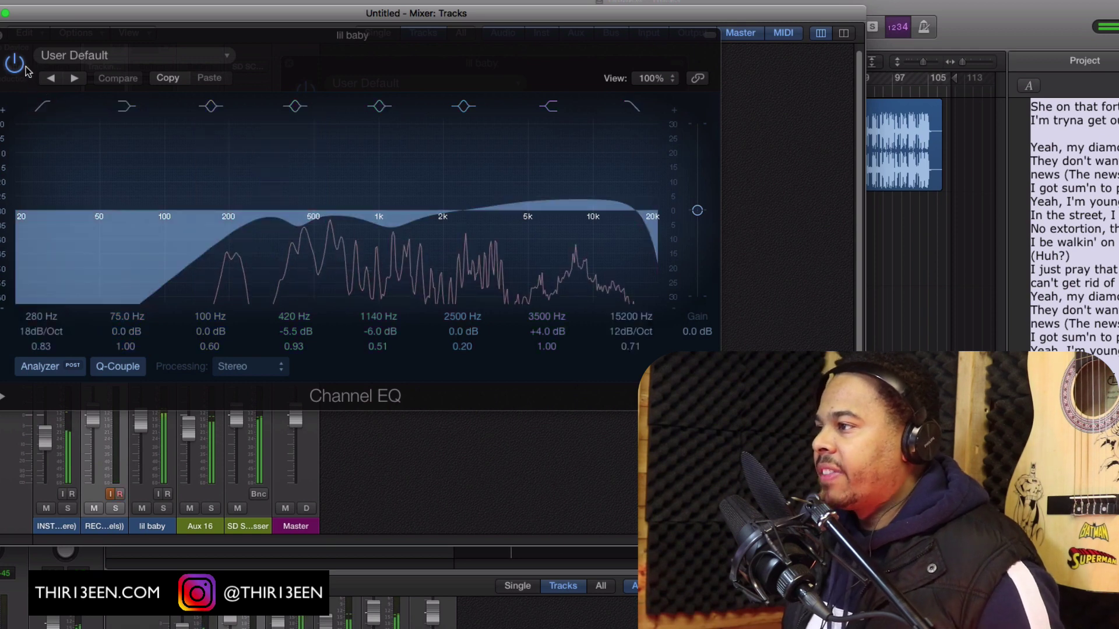
left_click(22, 65)
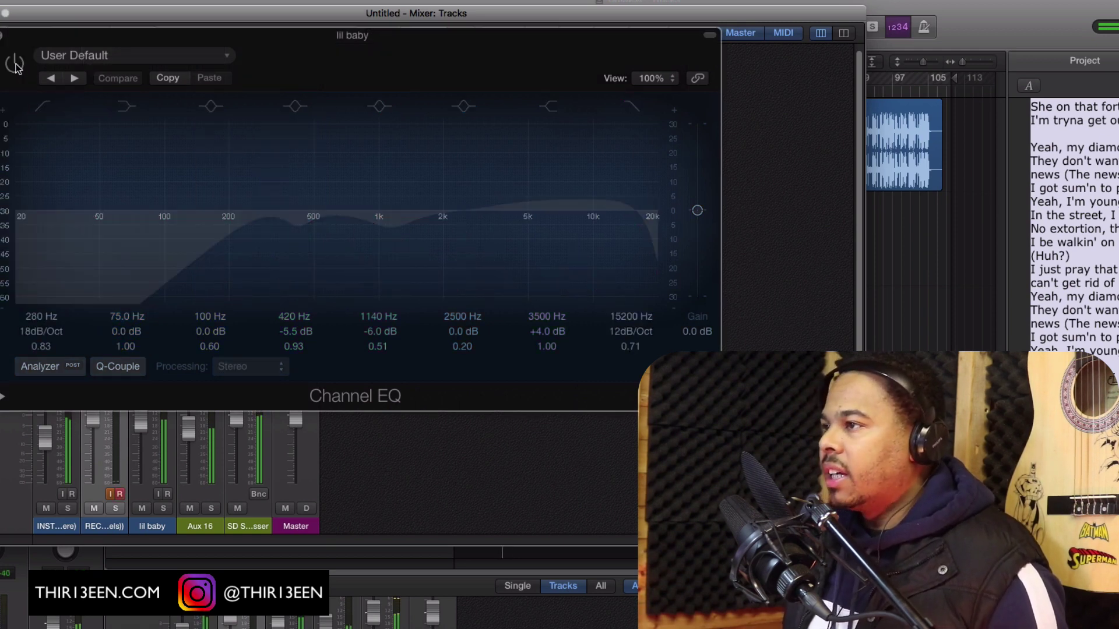
left_click(15, 64)
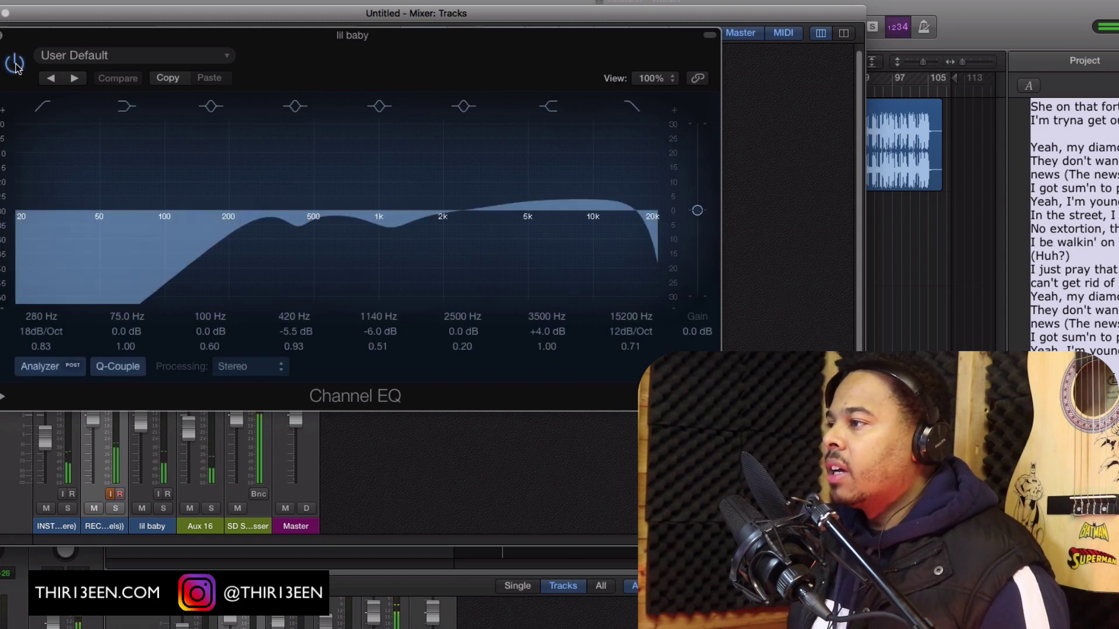
Raise the gain of the Channel EQ's 3500 Hz high-shelf band to +5.0 dB
left_click_drag(49, 54, 330, 65)
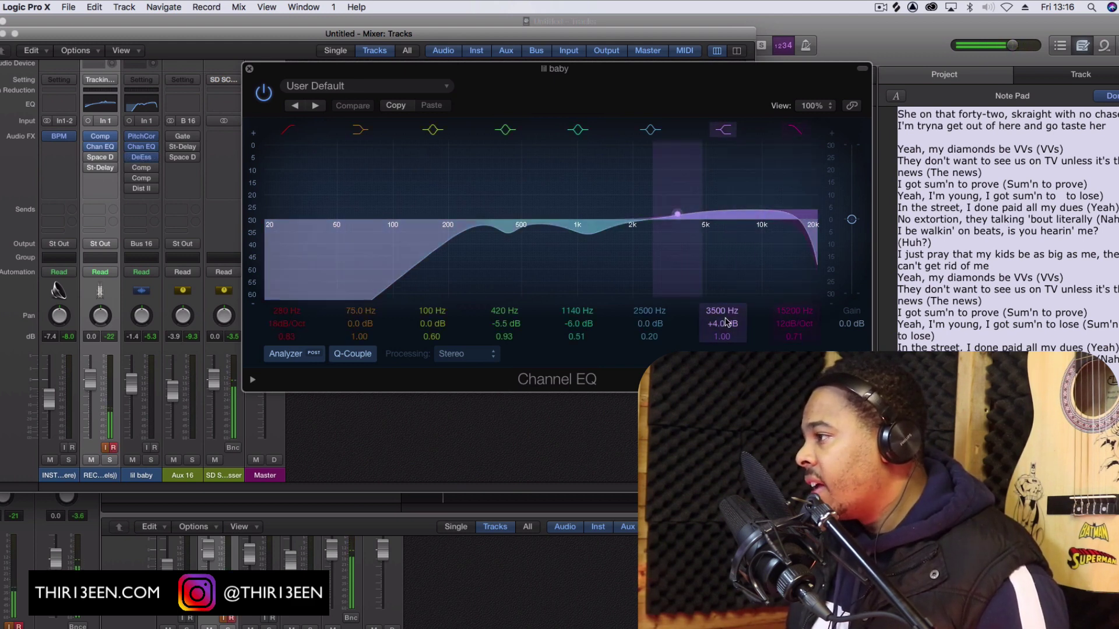
left_click_drag(725, 324, 725, 321)
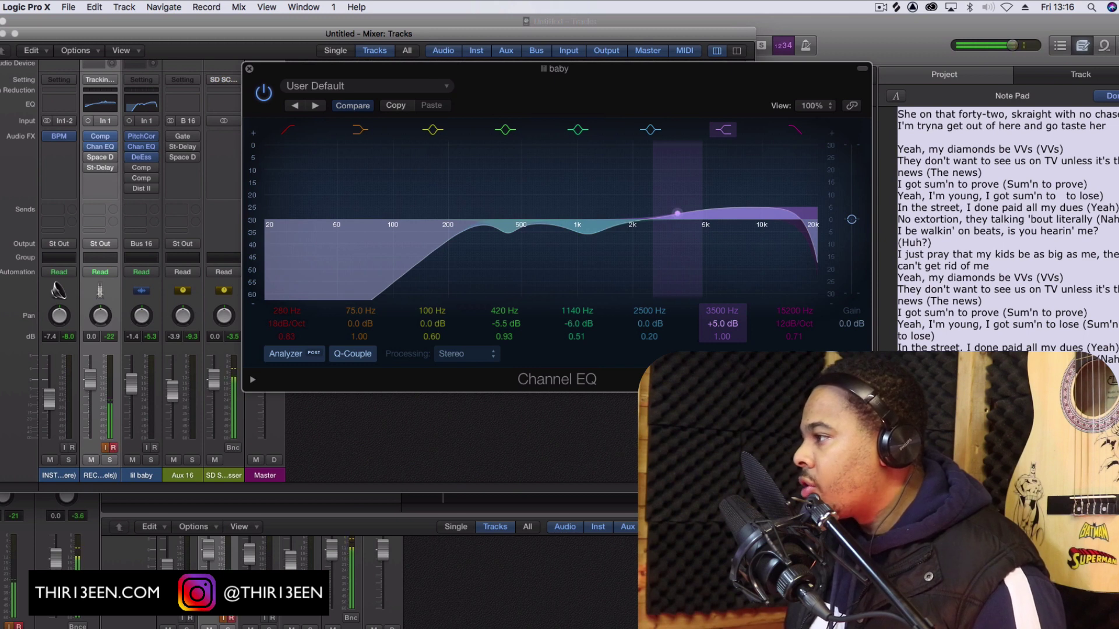
double_click(721, 330)
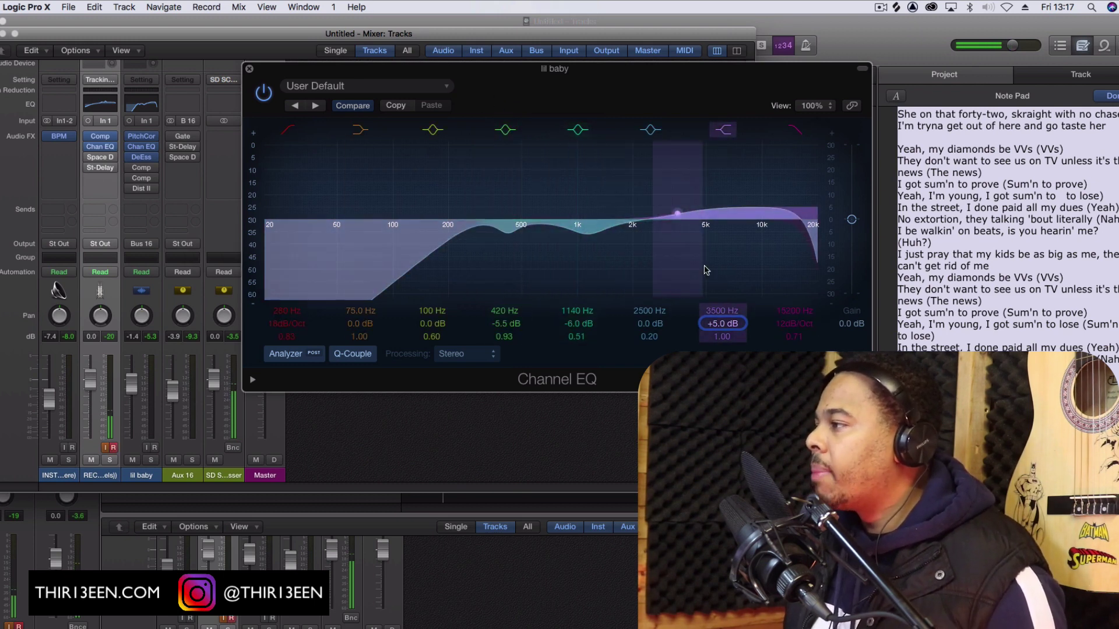
Open the DeEsser on the lil baby track, review its presets and settings, and close it
left_click(148, 158)
left_click(193, 71)
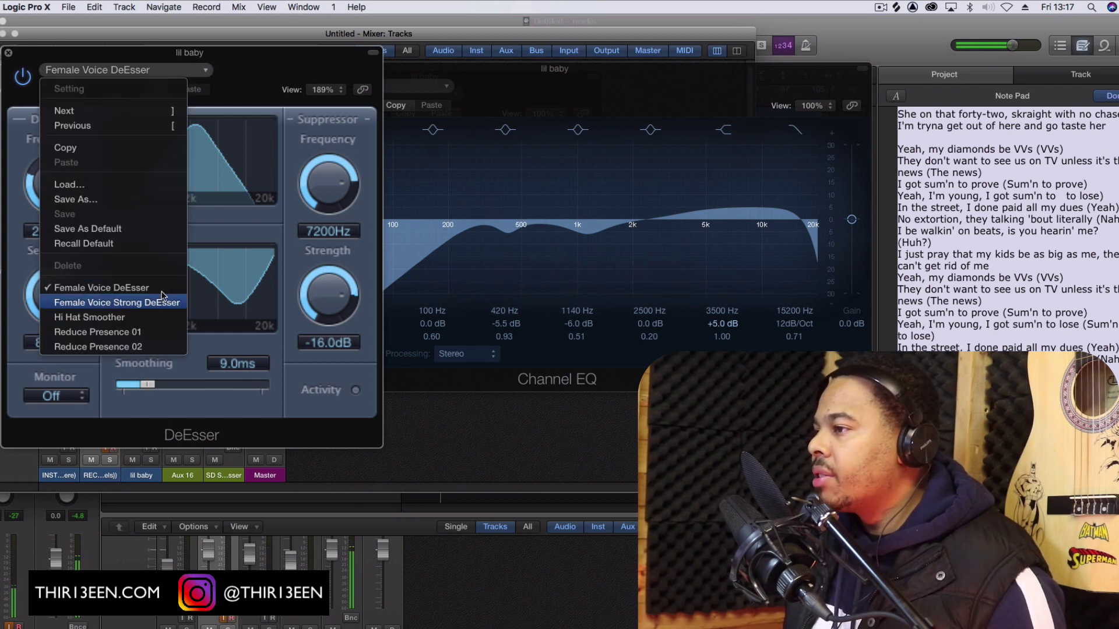
left_click(286, 95)
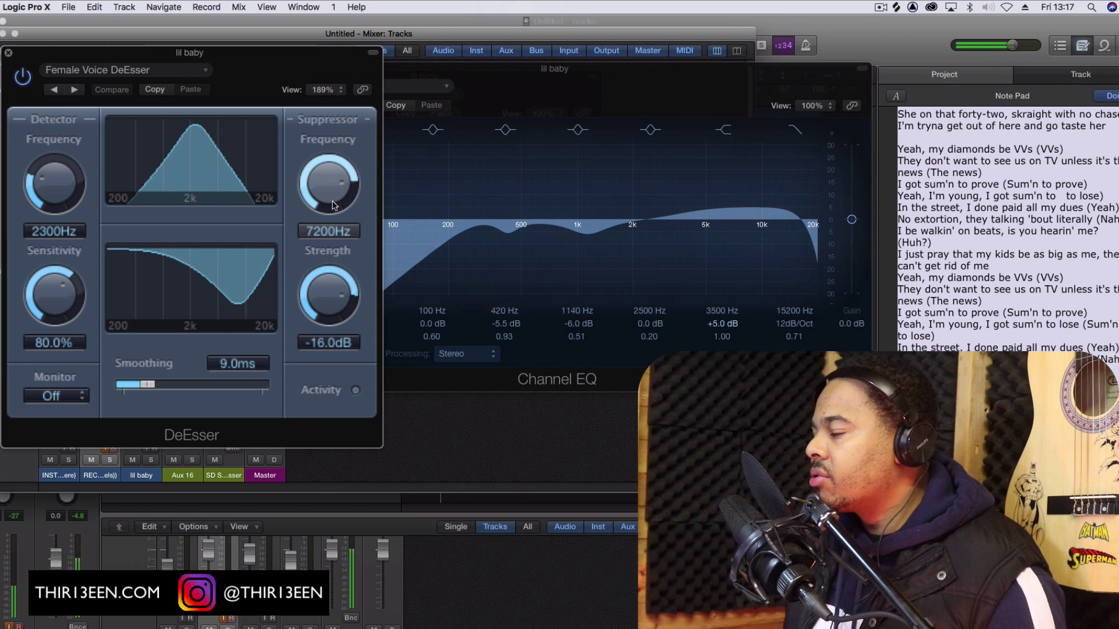
left_click(8, 53)
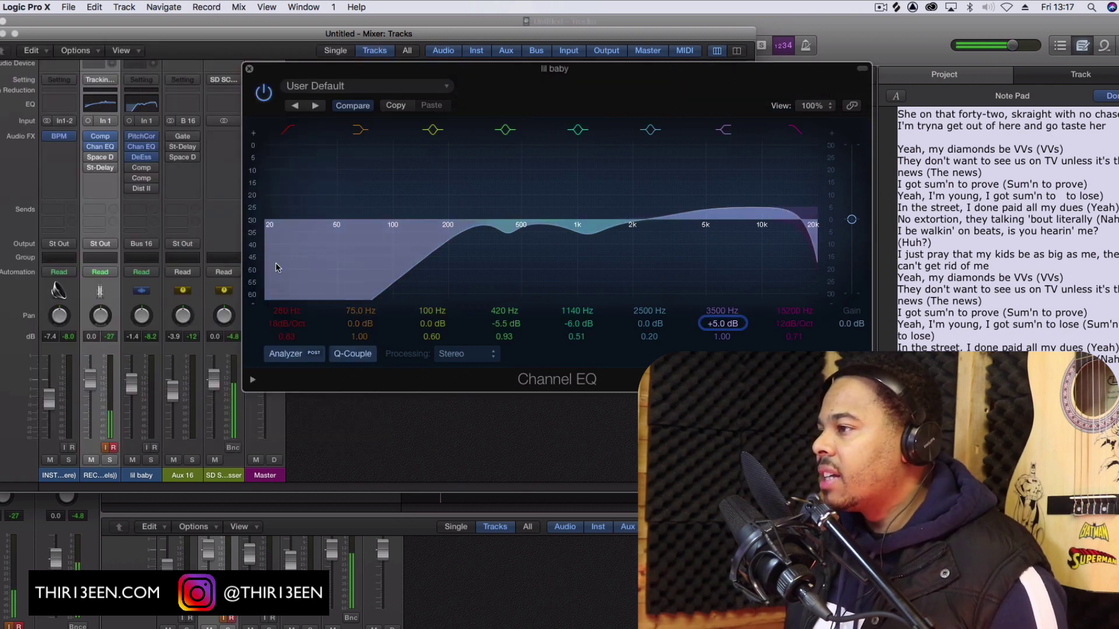
Open the first Compressor on the lil baby track, turn it on and close its window
left_click_drag(303, 81, 306, 81)
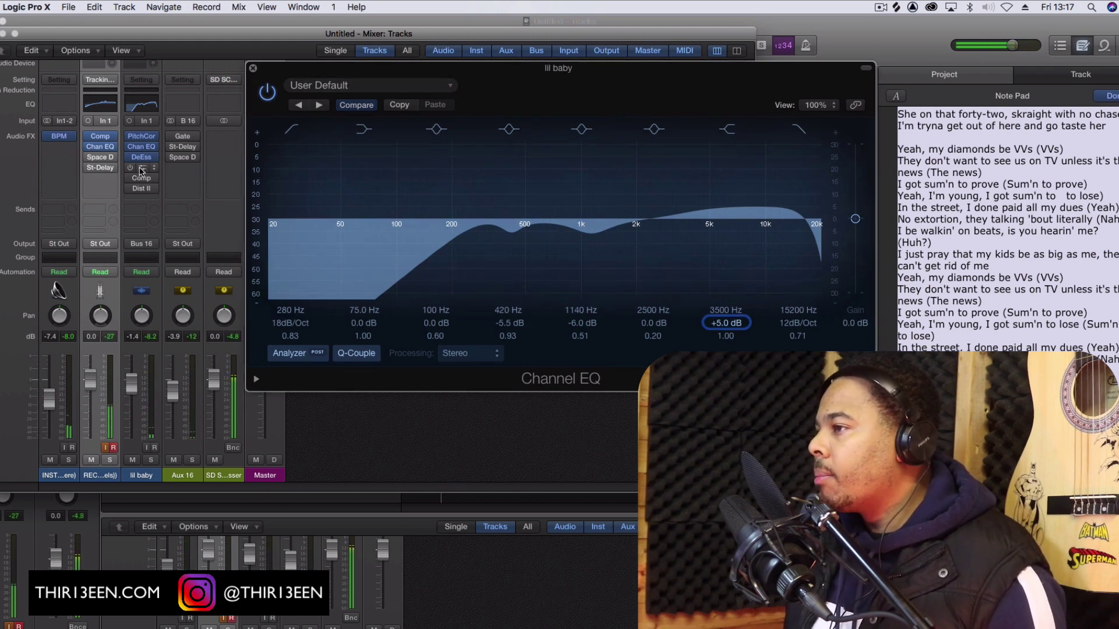
left_click(142, 171)
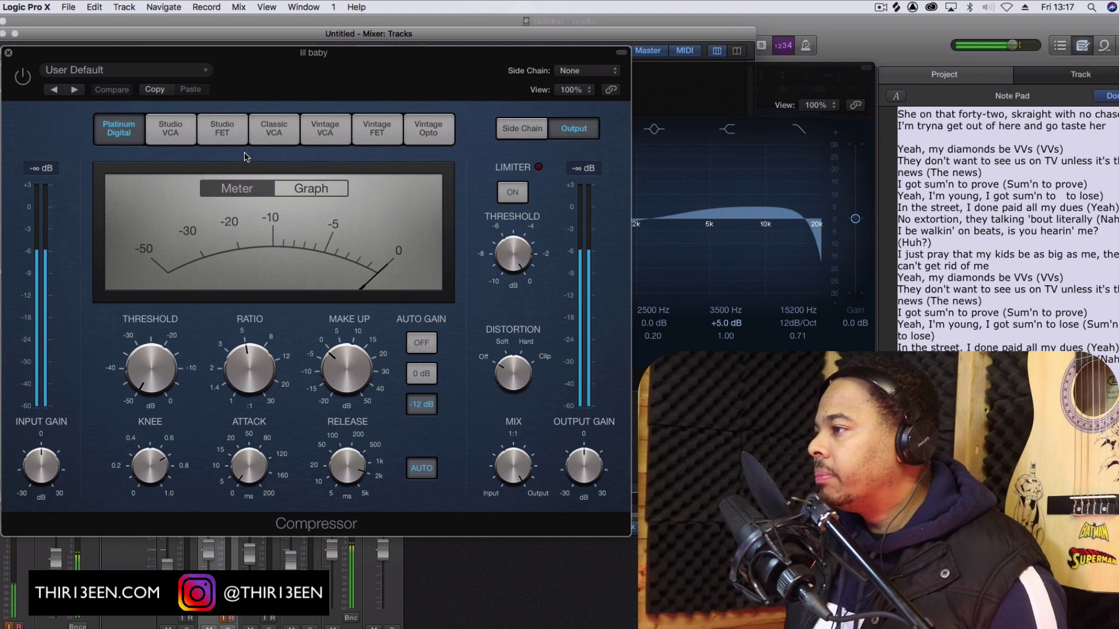
left_click(7, 53)
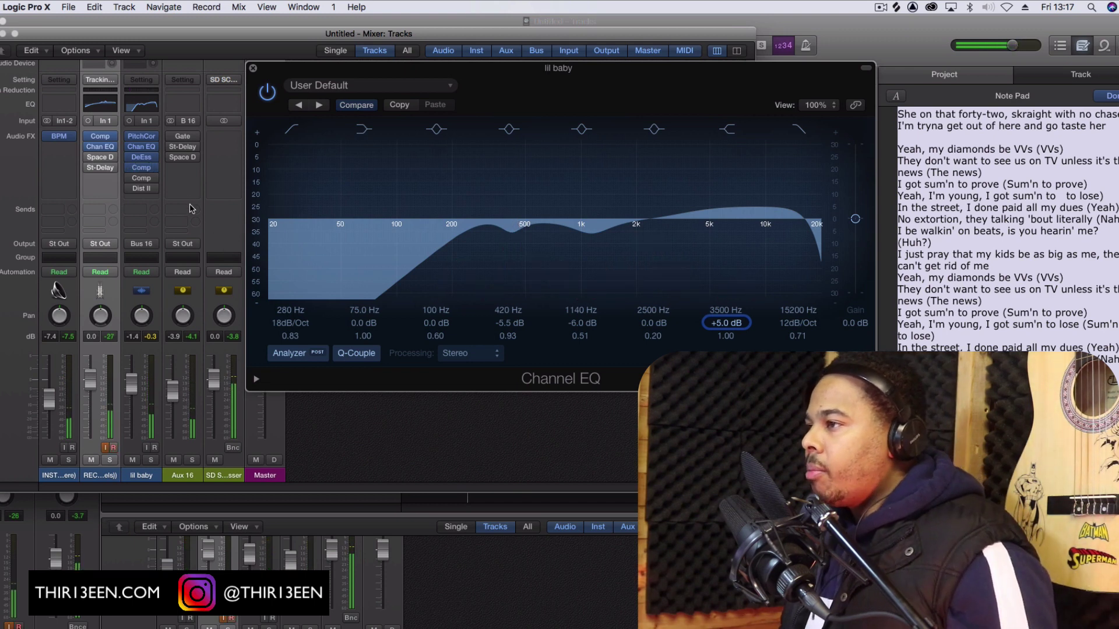
Reopen the first Compressor, examine its threshold, ratio and attack settings, and play back the vocal through it
left_click(144, 168)
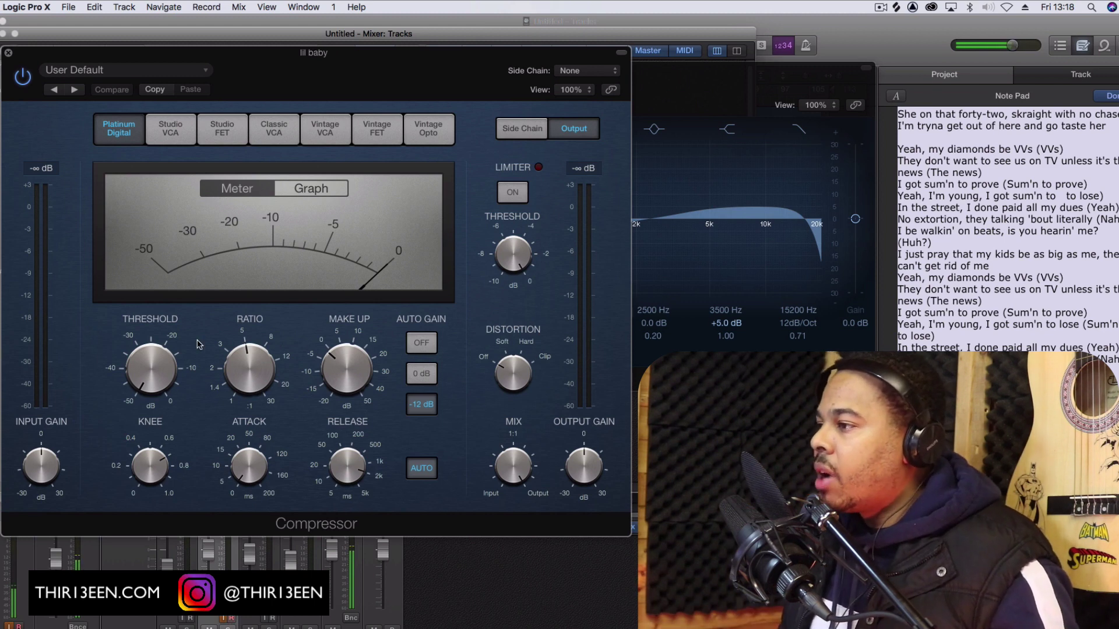
mouse_move(264, 367)
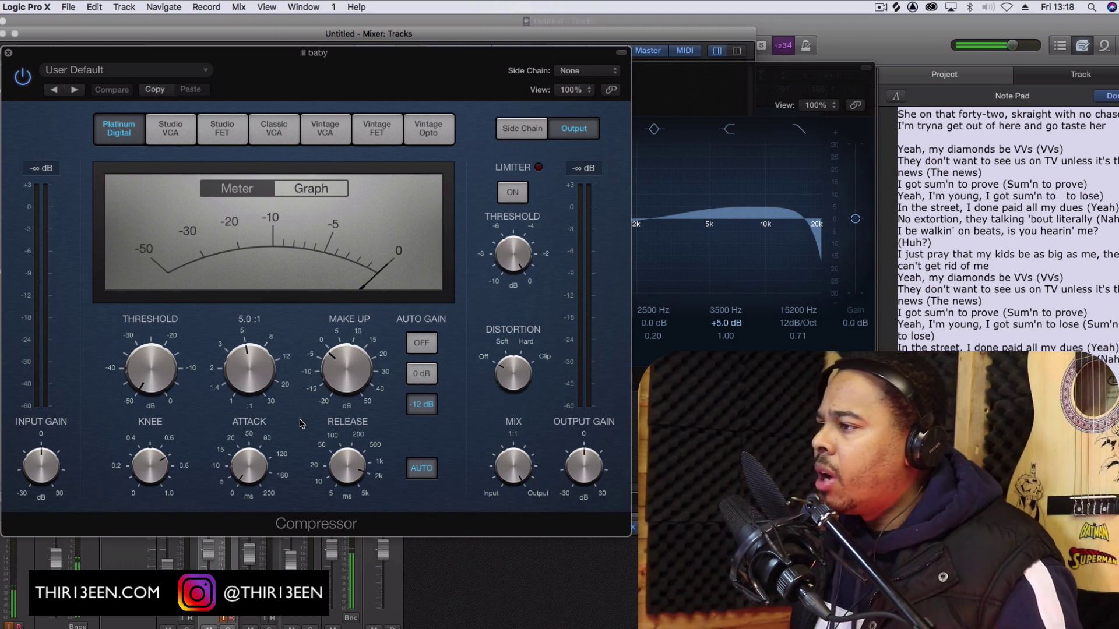
mouse_move(174, 380)
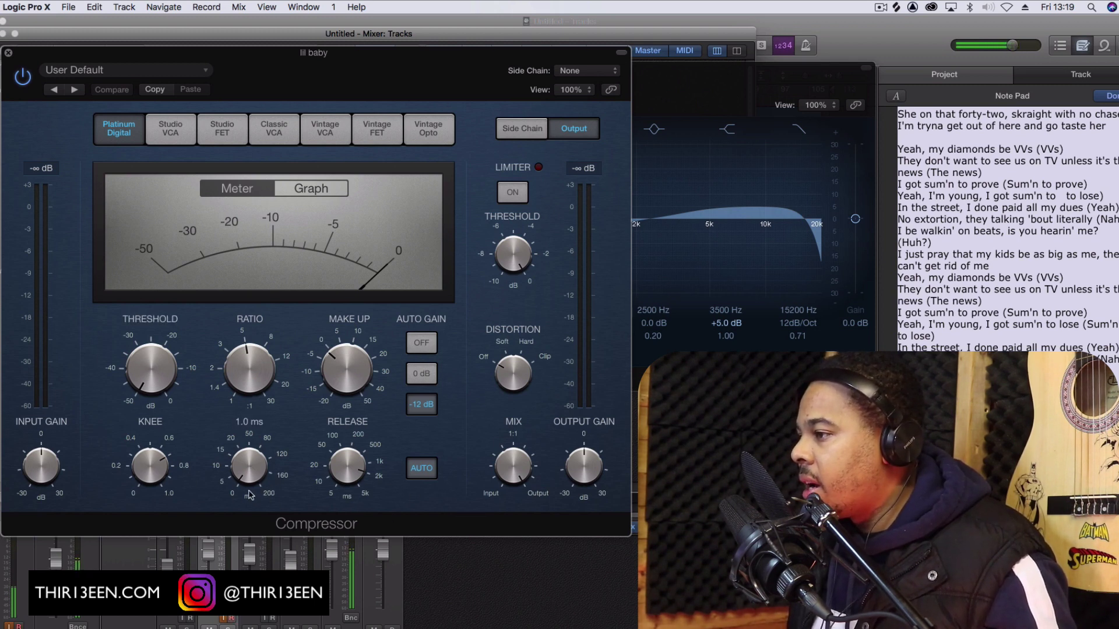
key("space")
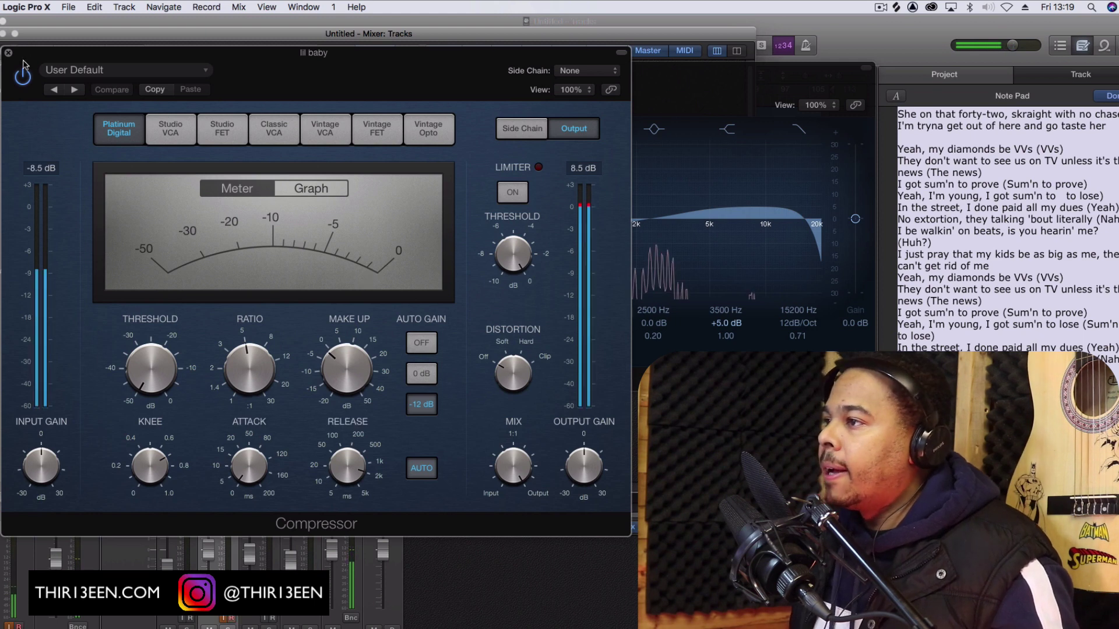
Close the first Compressor, turn on the second Compressor on the lil baby track, review its settings and close it
left_click(8, 53)
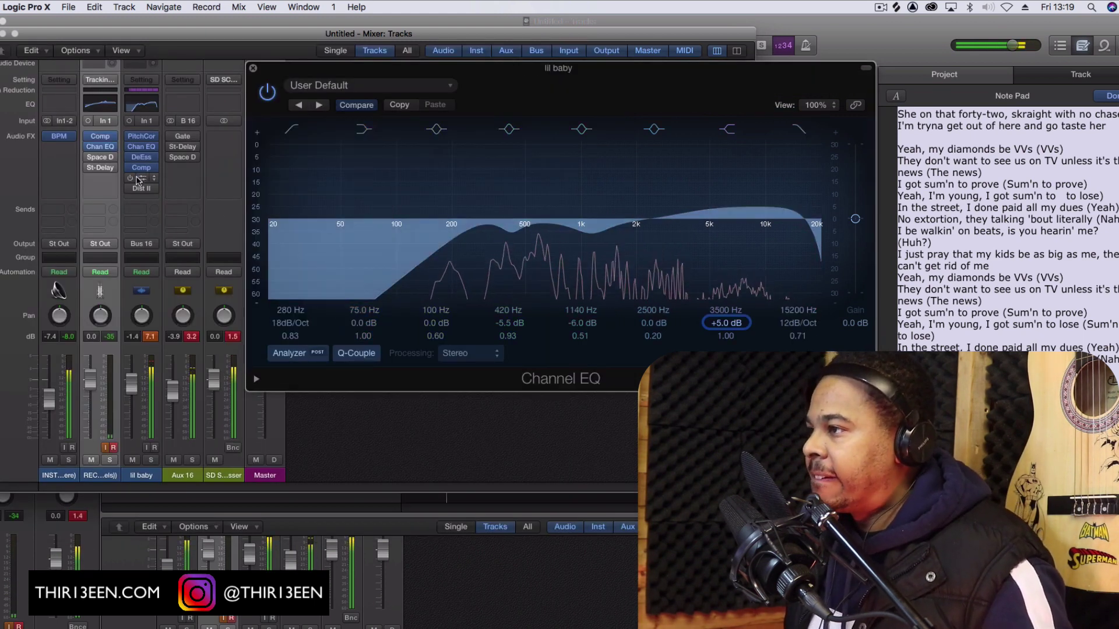
mouse_move(135, 179)
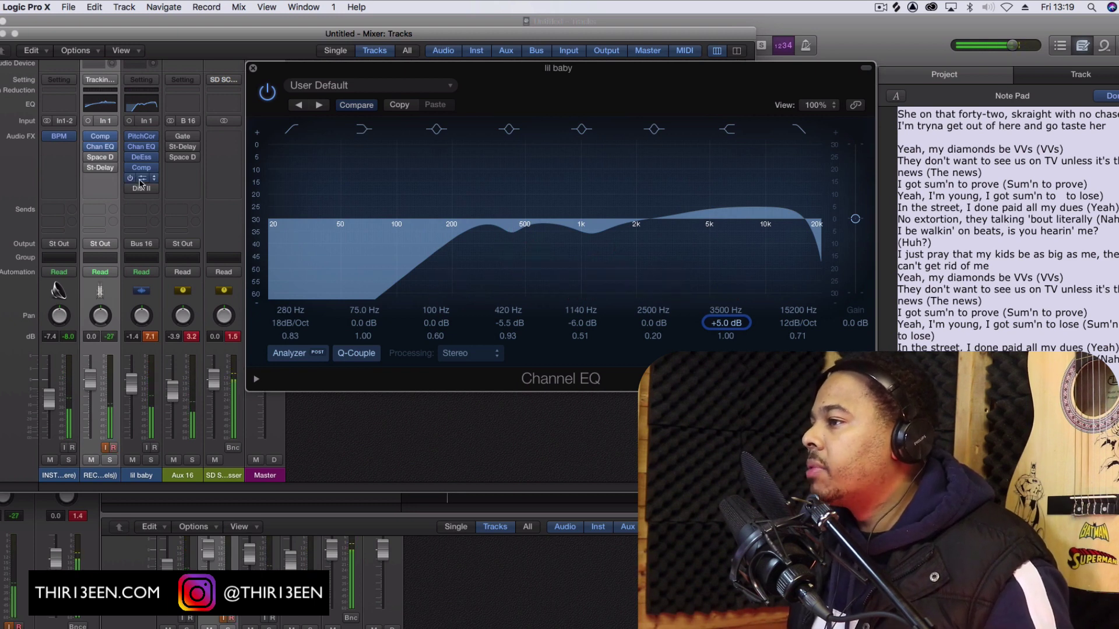
left_click(141, 180)
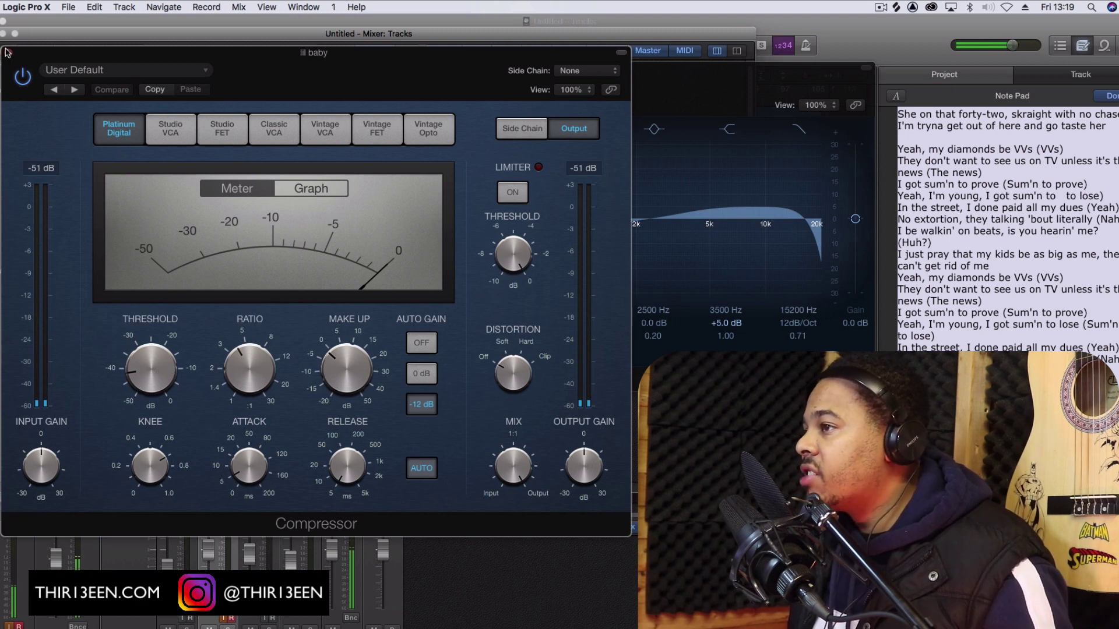
left_click_drag(7, 52, 167, 85)
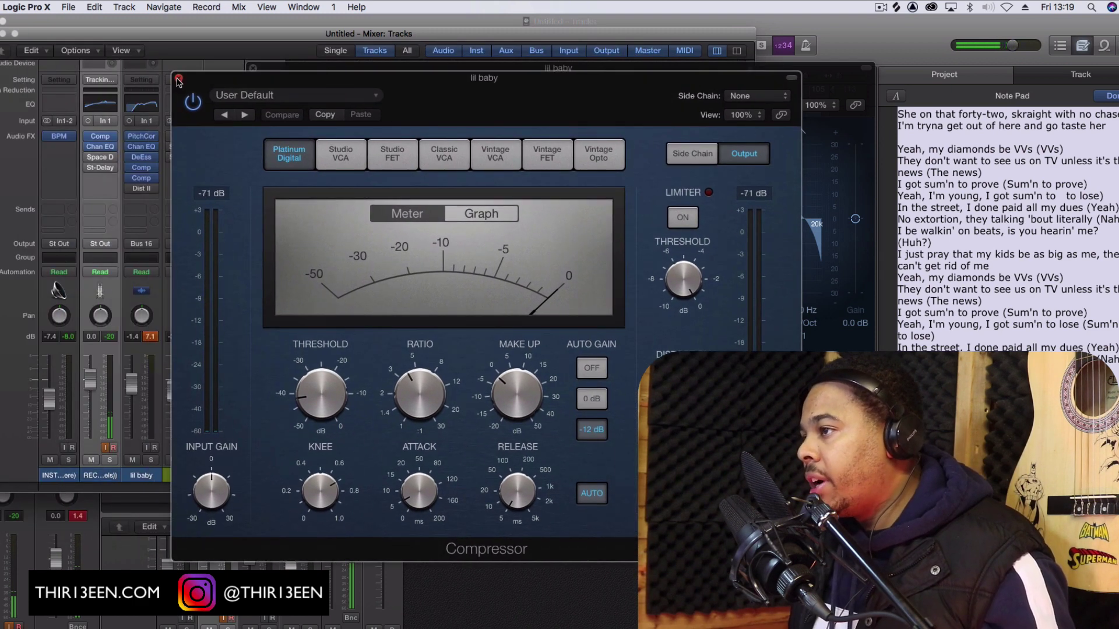
left_click(178, 79)
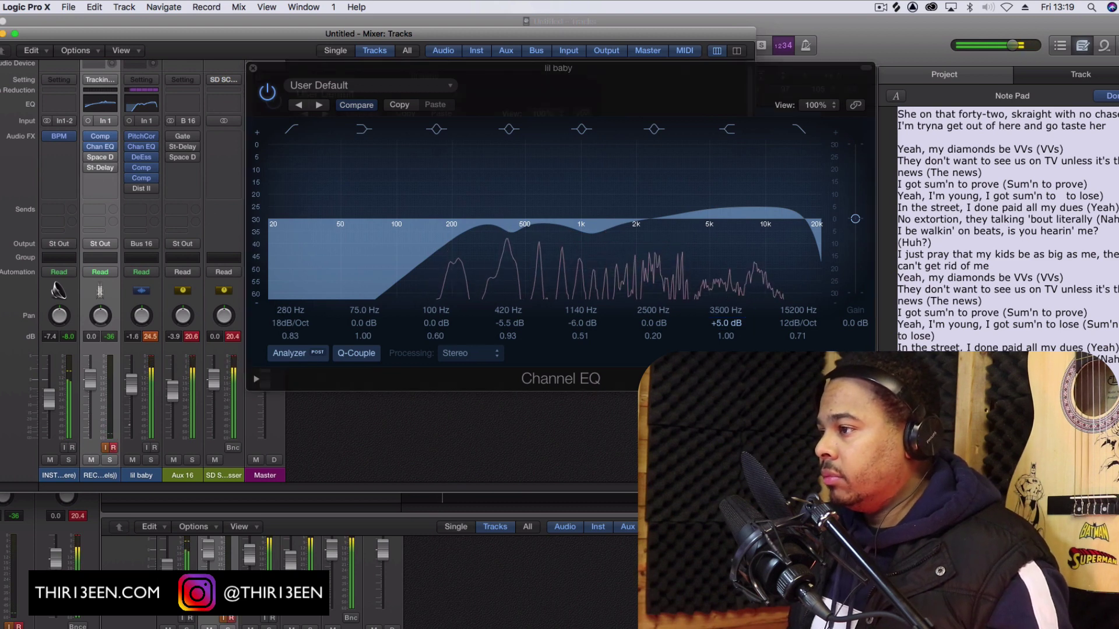
Balance the mix during playback with the instrumental at -5.6 dB, lil baby at -3.2 dB and Aux 16 at -5.3 dB
left_click(86, 393)
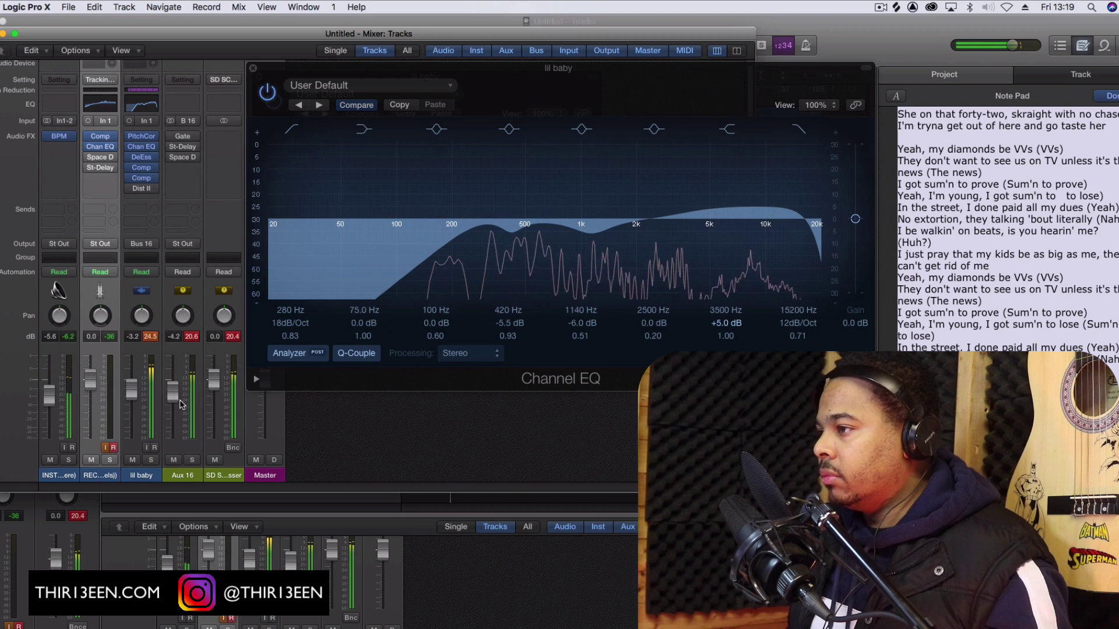
left_click_drag(178, 402, 178, 407)
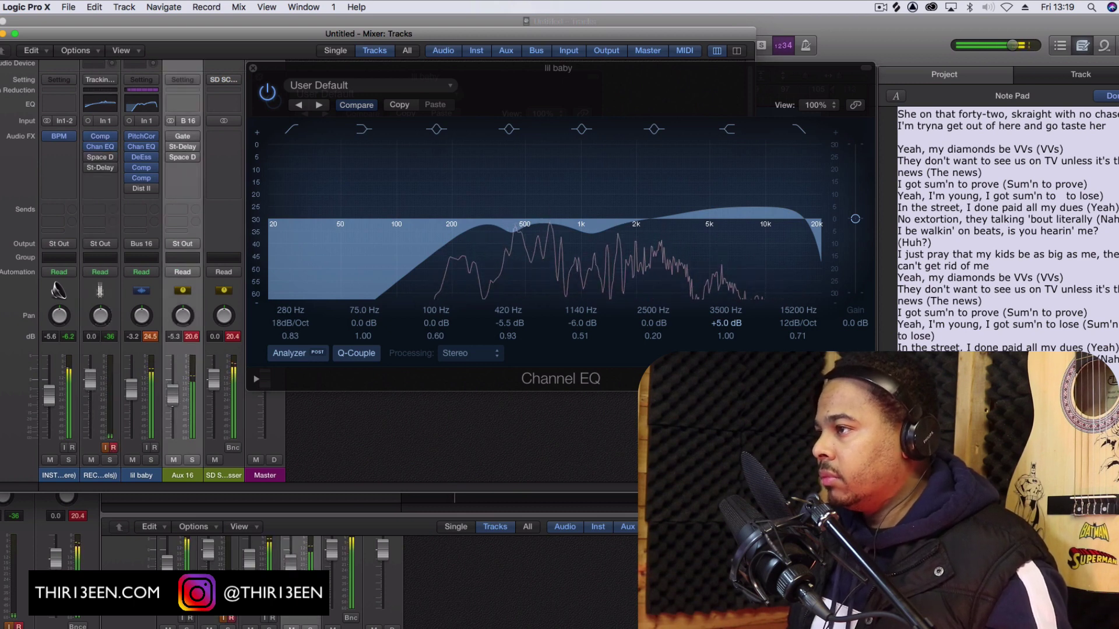
Turn on Distortion II on the lil baby track, close its window and lower the Aux 16 level to -5.8 dB during playback
mouse_move(143, 192)
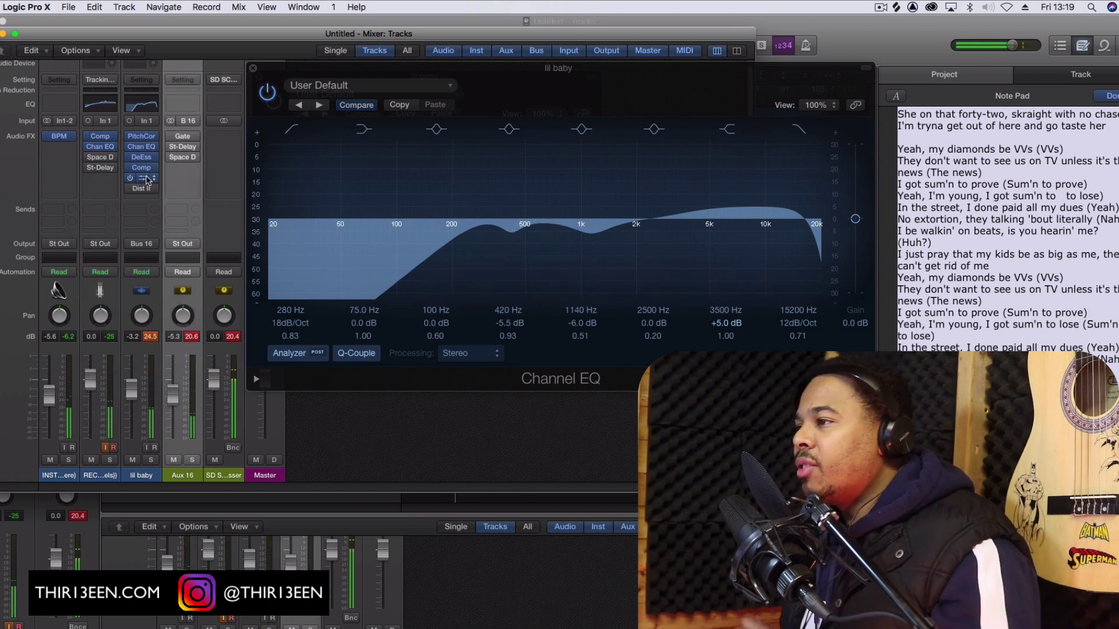
left_click(140, 188)
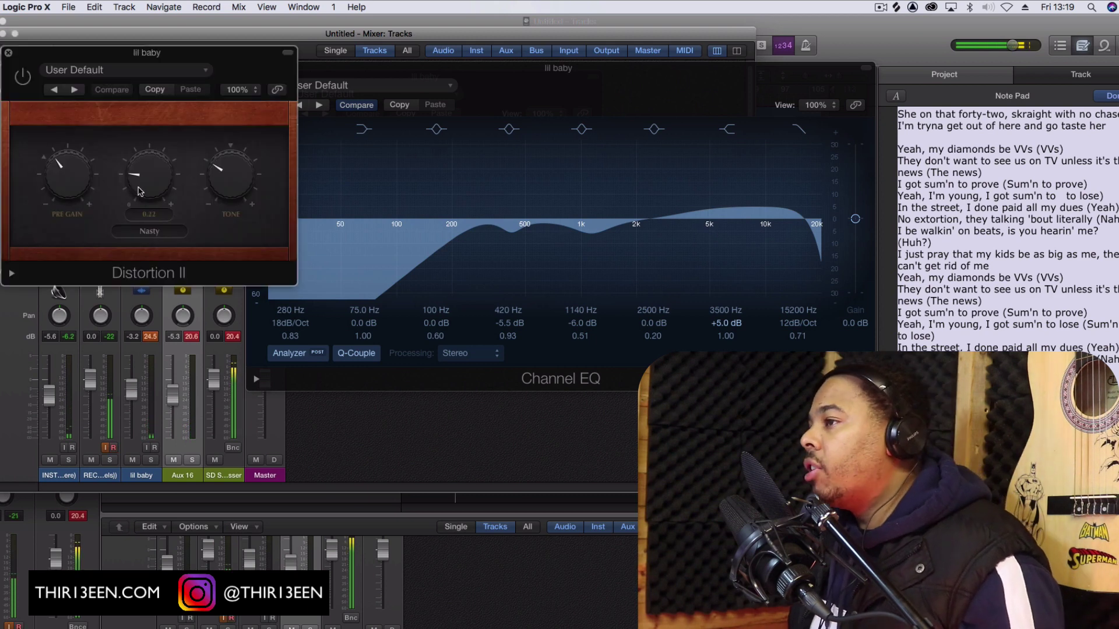
key("super+w")
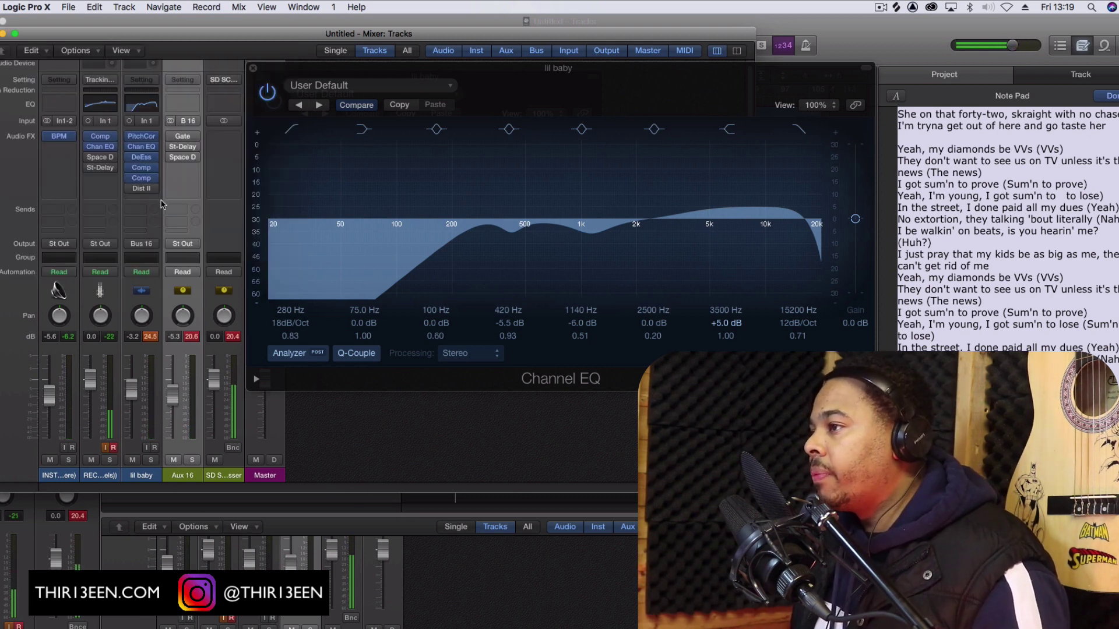
left_click(140, 189)
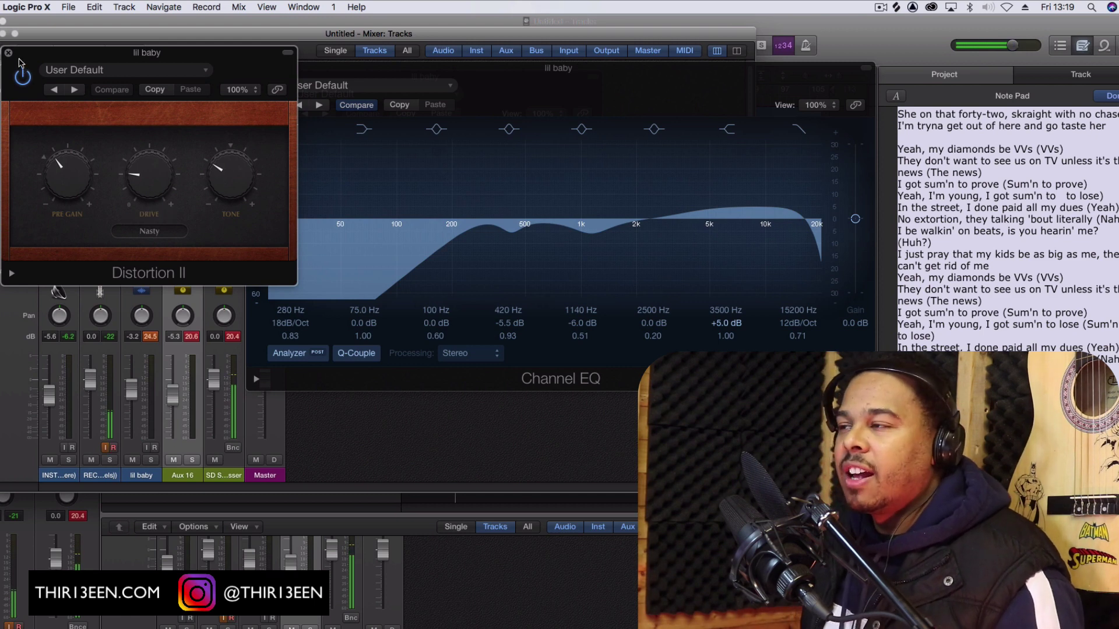
key("space")
left_click(8, 52)
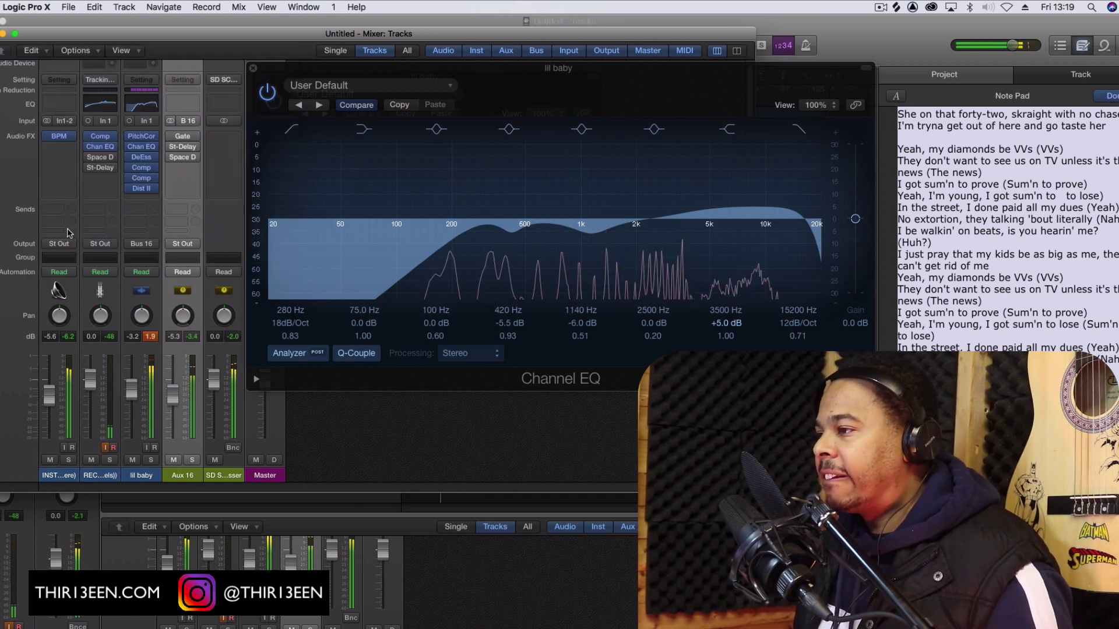
left_click_drag(180, 396, 180, 398)
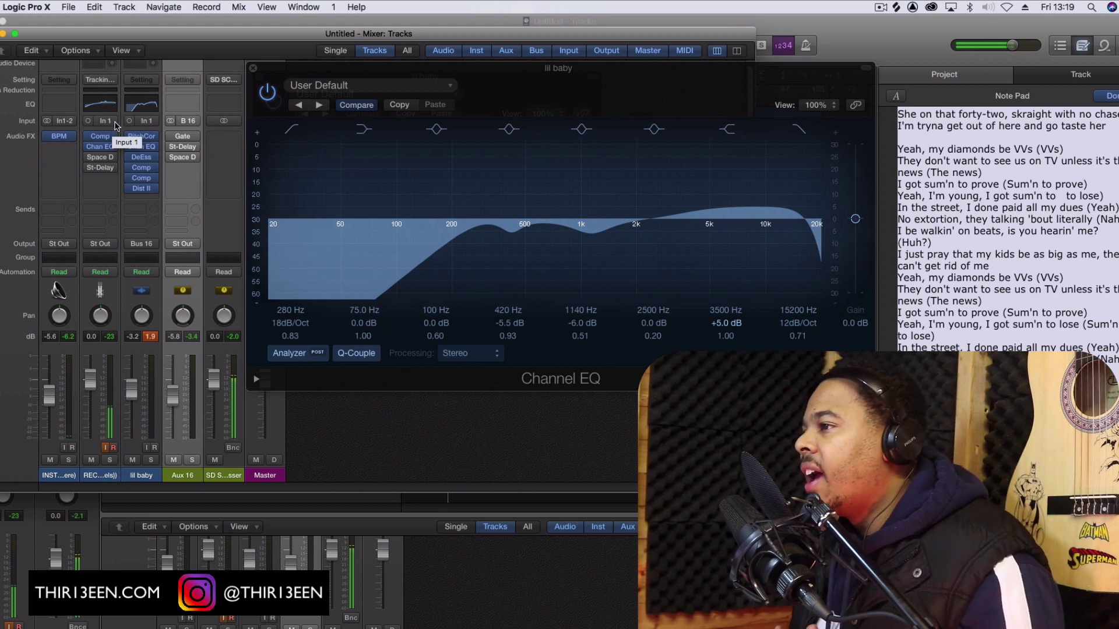
Examine the output routing choices of the lil baby track, including its available buses
mouse_move(174, 163)
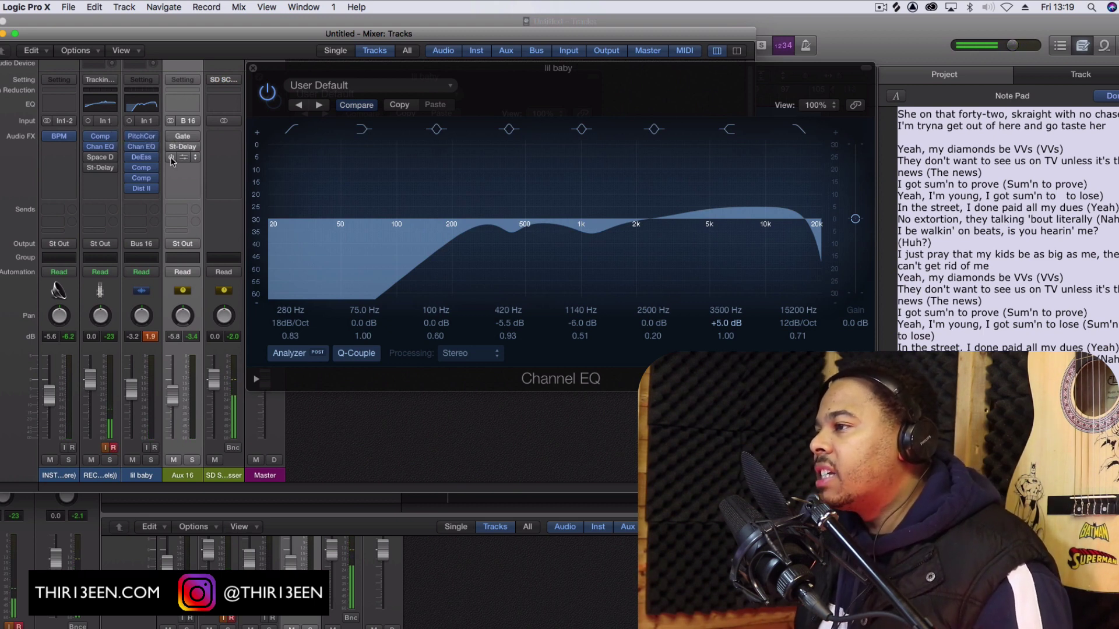
left_click(143, 244)
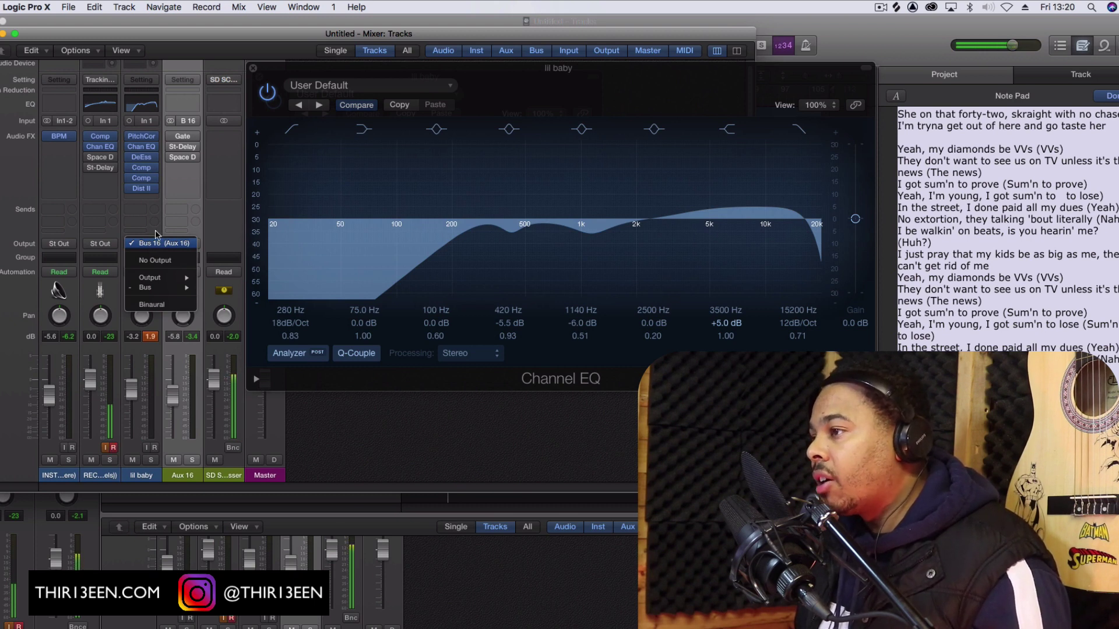
left_click(148, 241)
left_click(149, 244)
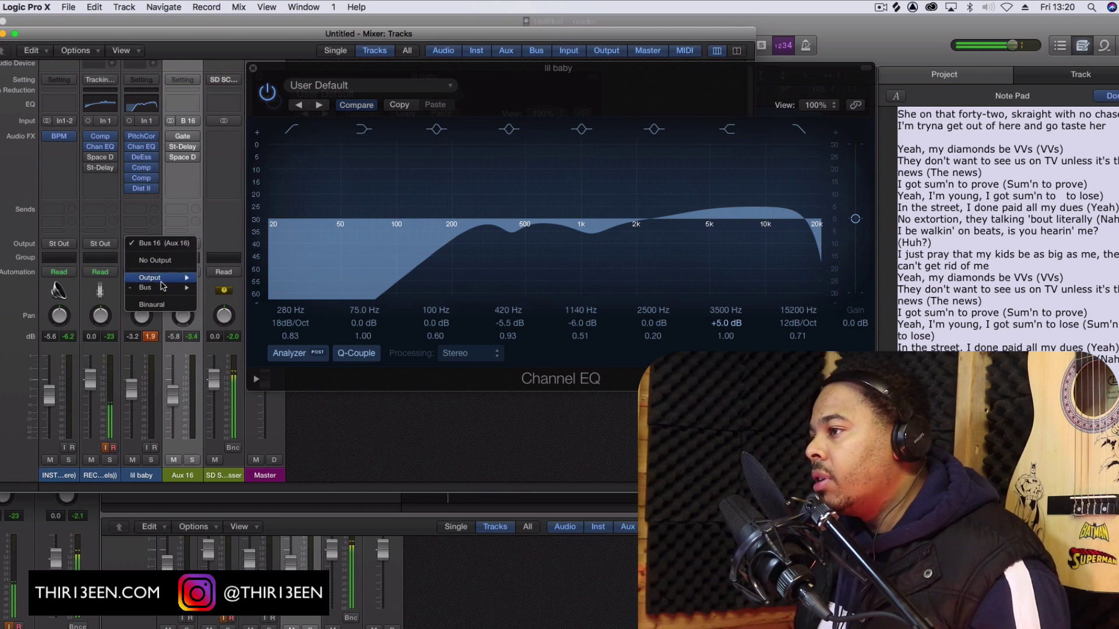
mouse_move(163, 288)
left_click(244, 434)
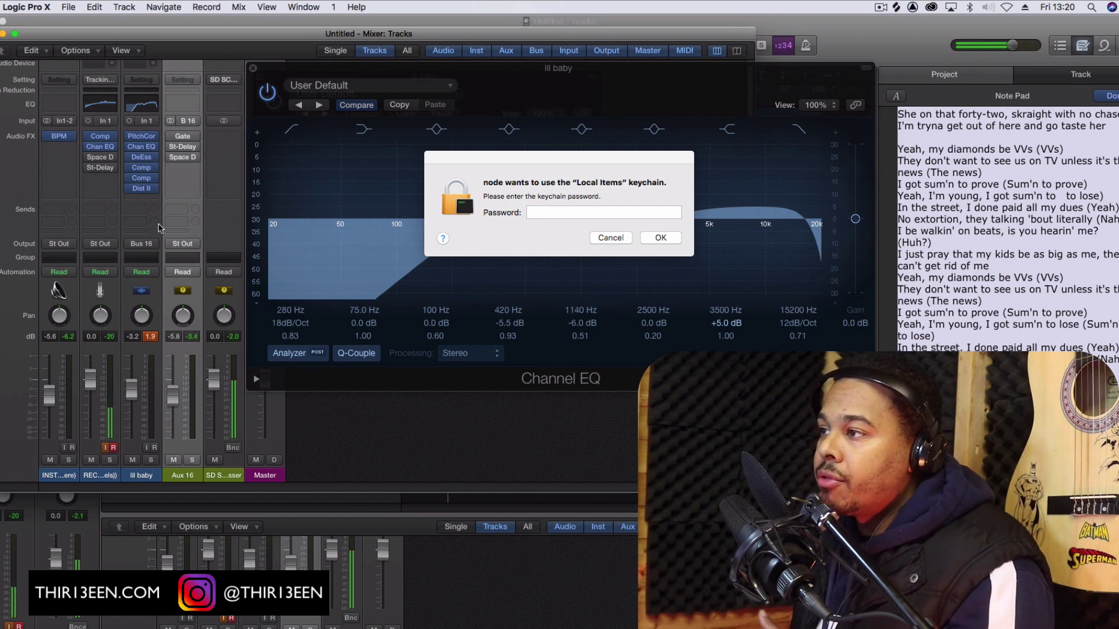
Enter the keychain password to dismiss the Local Items keychain request
mouse_move(194, 137)
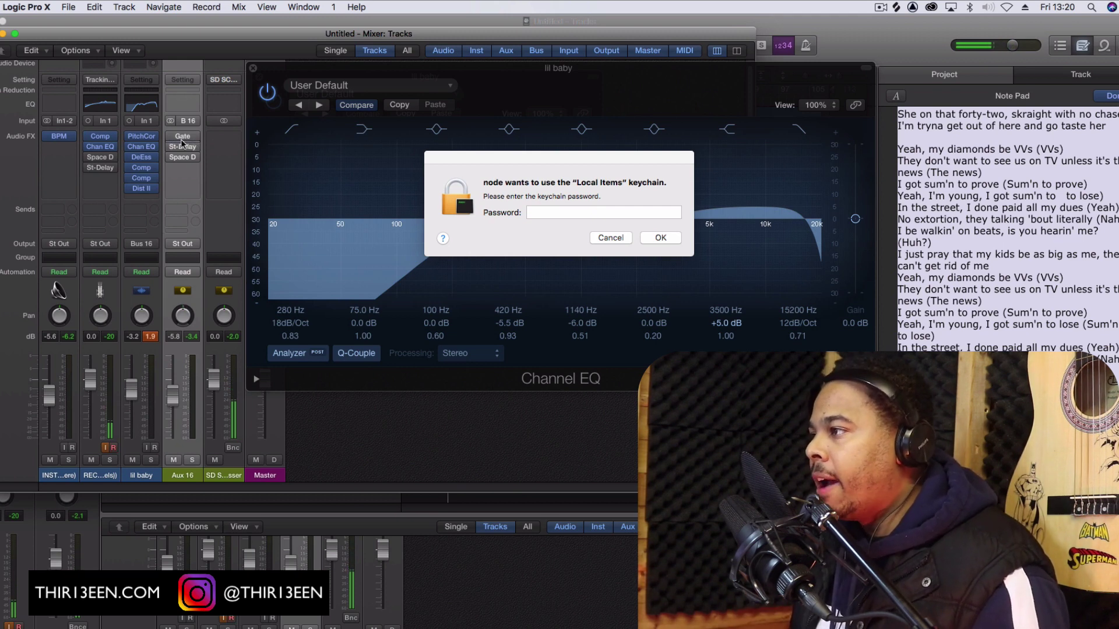
left_click(546, 225)
type("•")
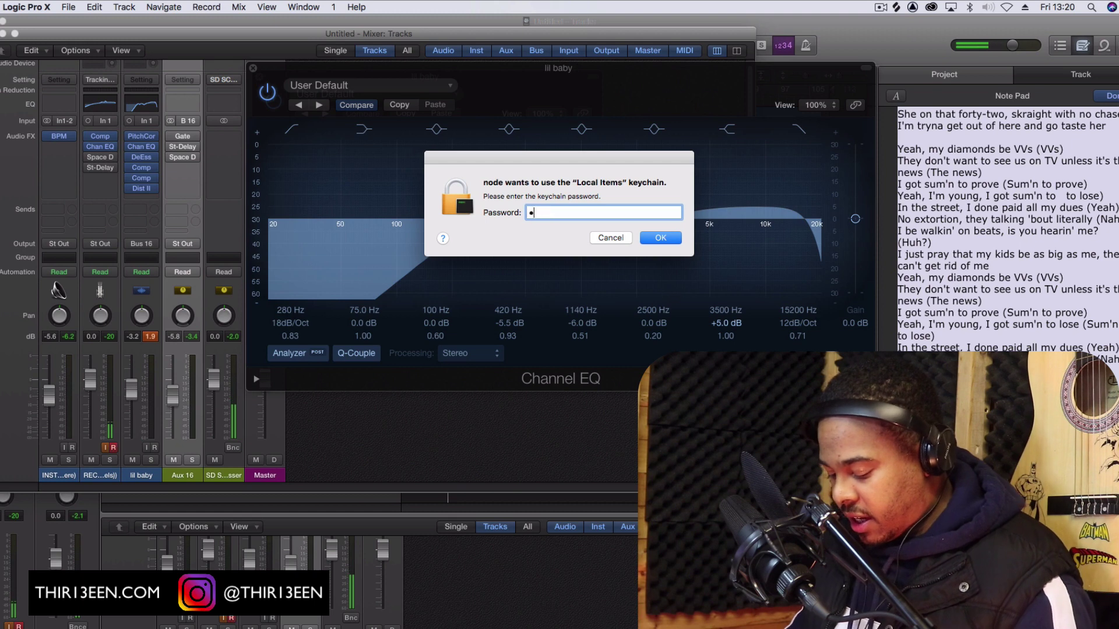
type("•••••••••••••")
key("Return")
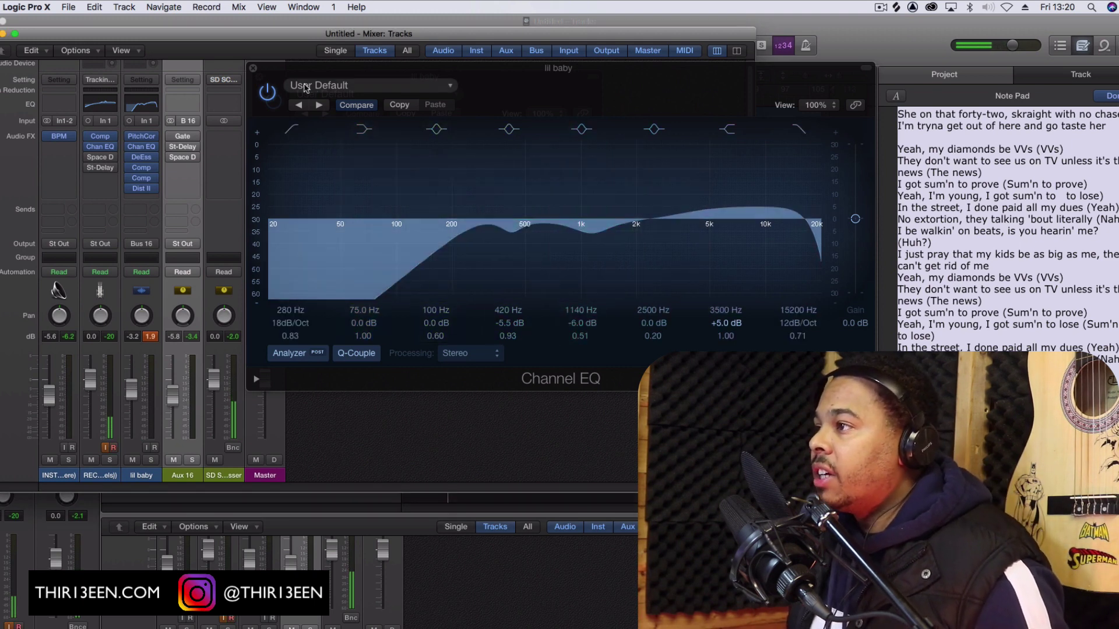
Turn on and open Space Designer on Aux 16, and close the lil baby track's Channel EQ window
left_click(176, 160)
left_click_drag(423, 64, 712, 115)
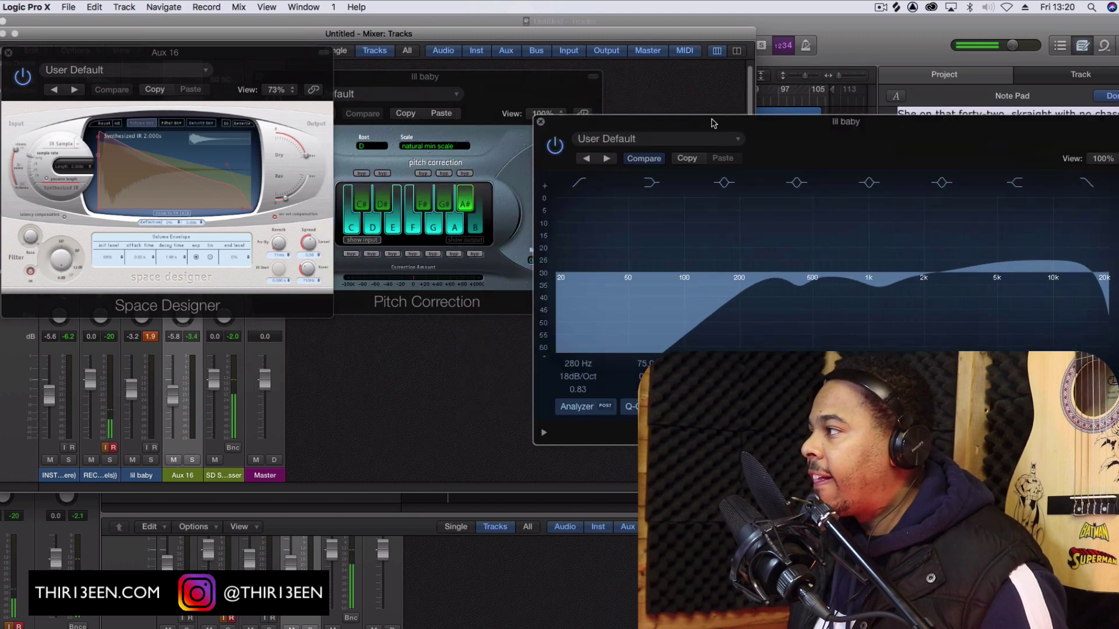
left_click(543, 122)
Hide the project note pad and close the Pitch Correction window
left_click(1082, 45)
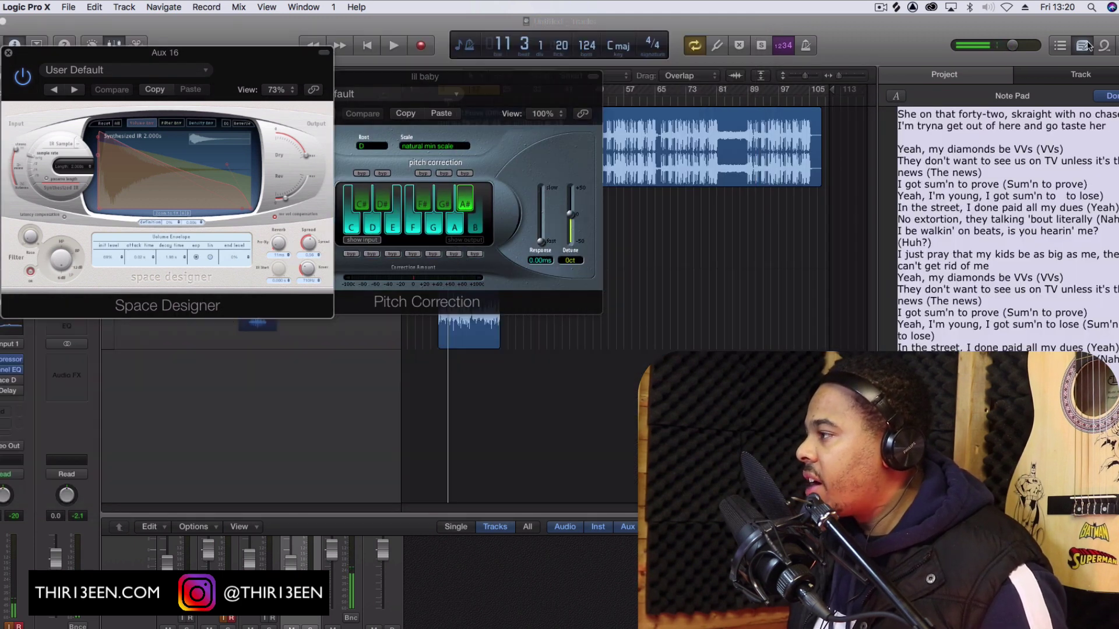
left_click(1082, 46)
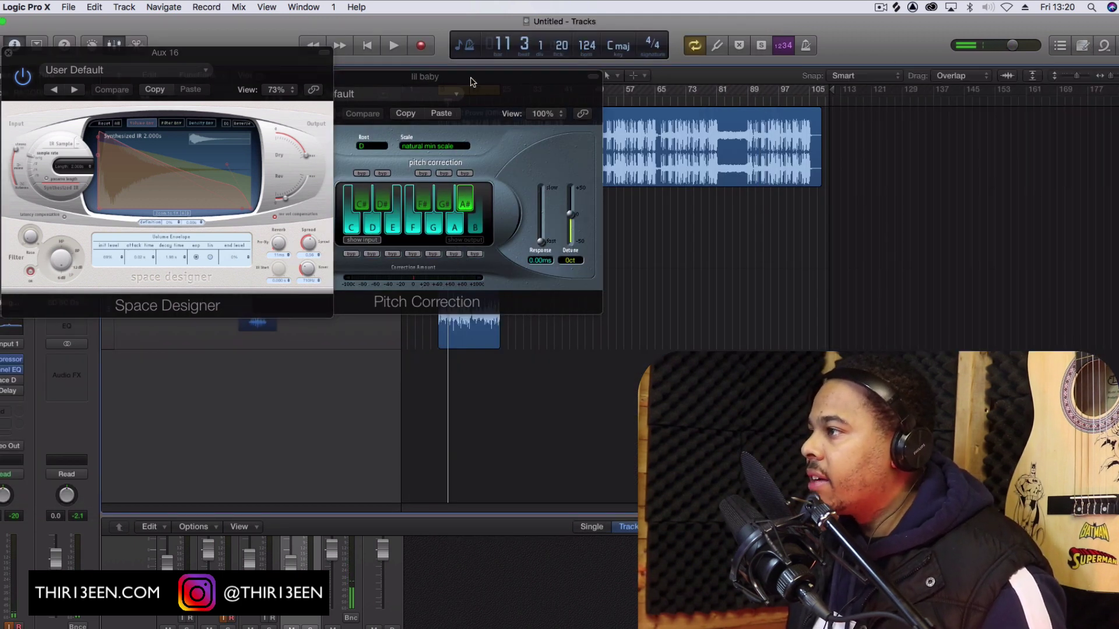
left_click_drag(472, 81, 757, 105)
left_click(545, 103)
Play back the vocal while slightly adjusting Space Designer's reverb output level on Aux 16, and close the plug-in
key("space")
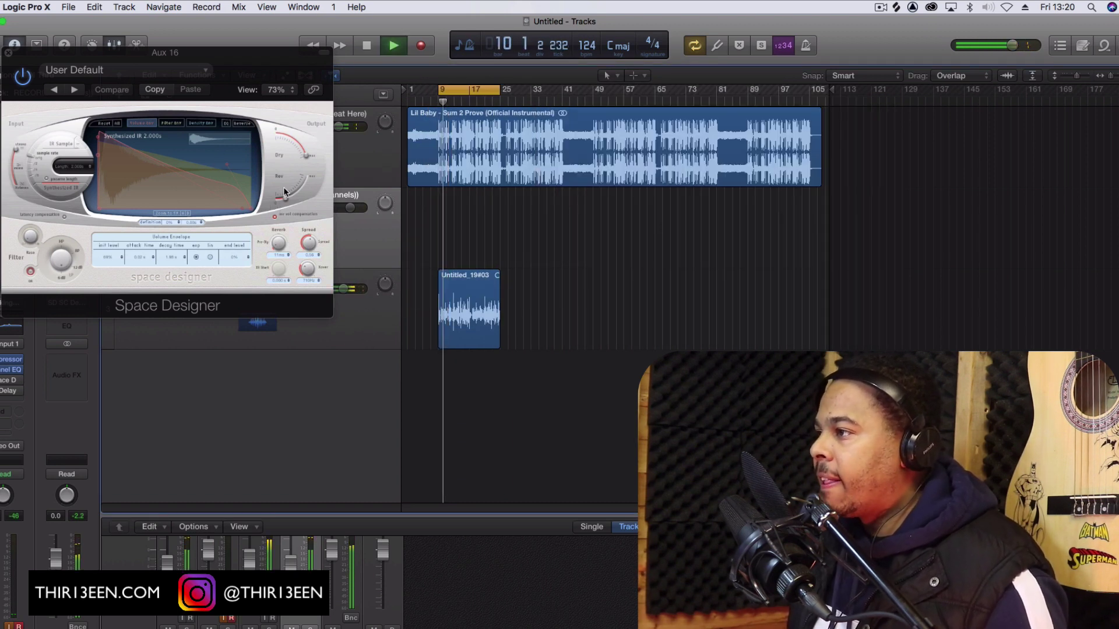
key("space")
key("space")
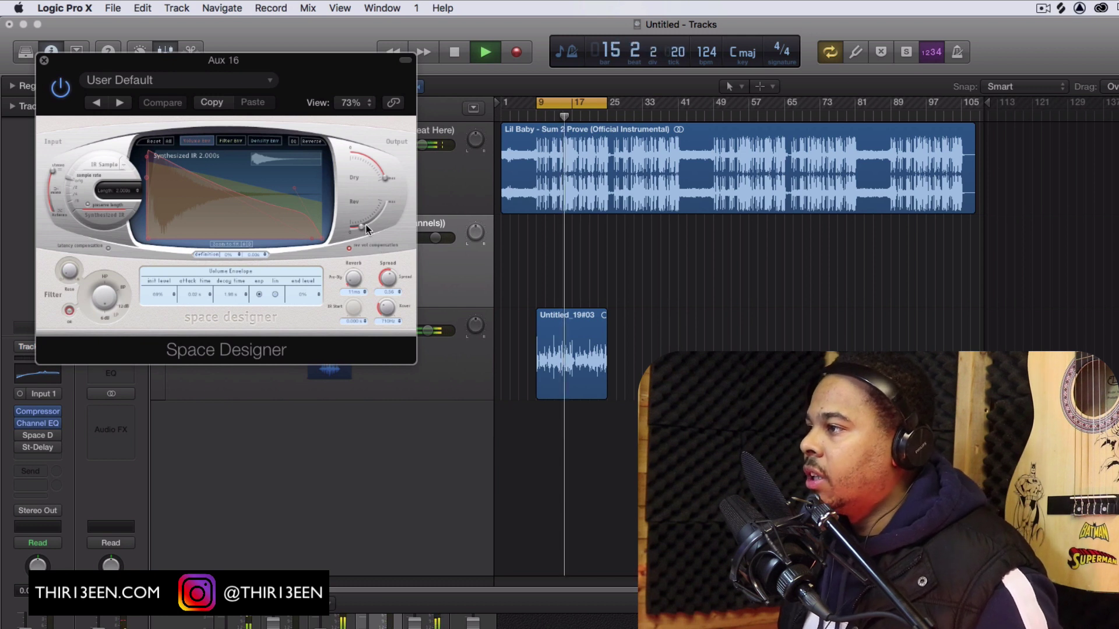
key("space")
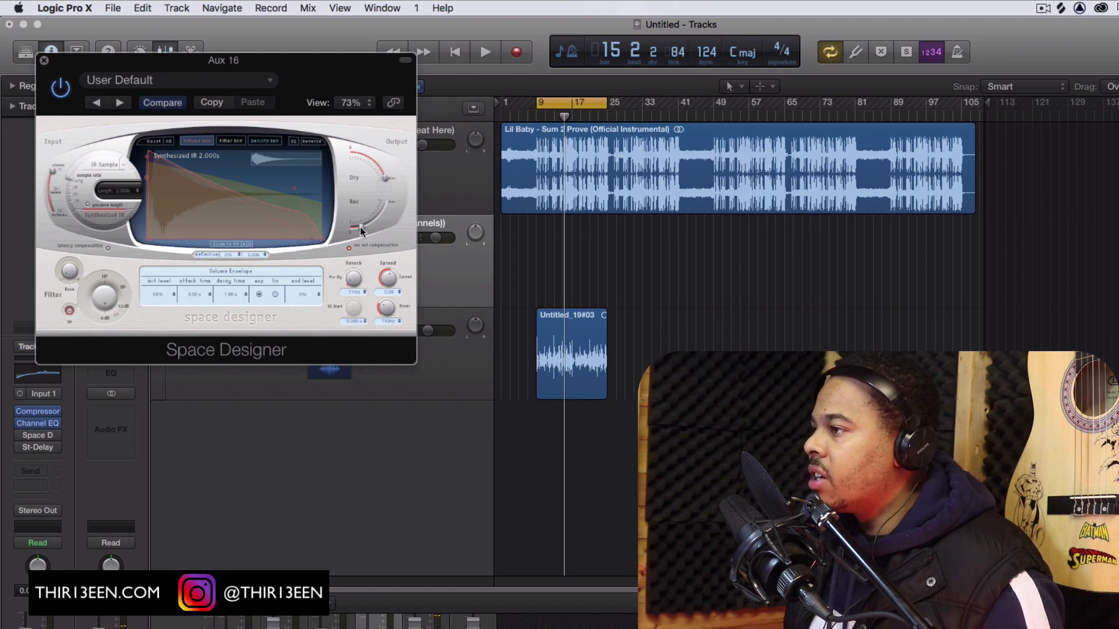
mouse_move(360, 230)
left_mouse_down()
mouse_move(317, 228)
mouse_move(392, 228)
mouse_move(365, 229)
left_mouse_up()
key("space")
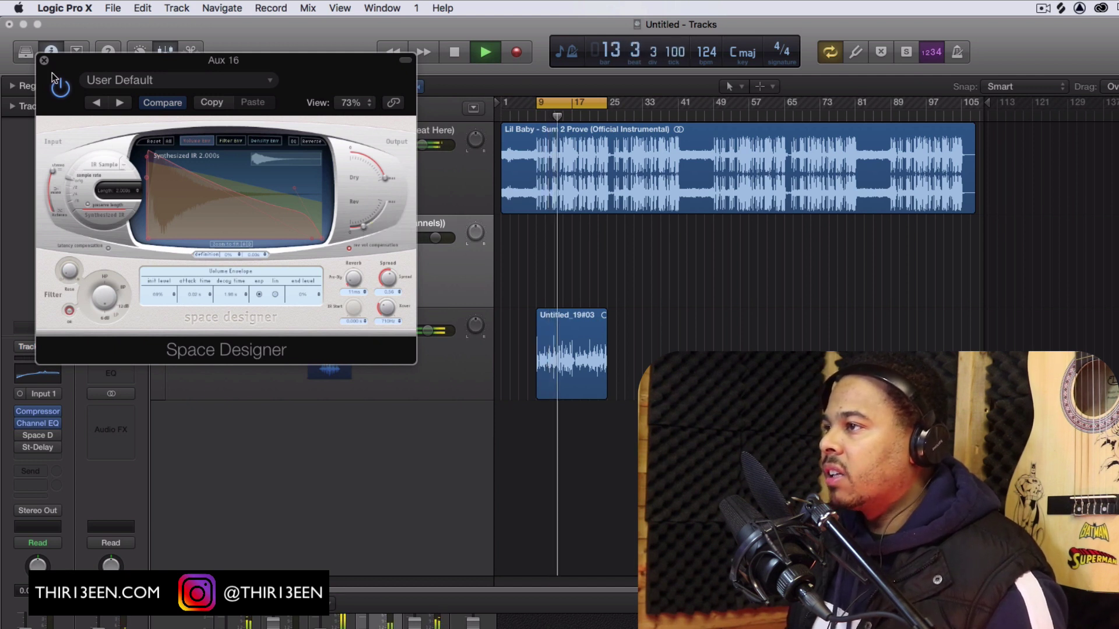
left_click(45, 60)
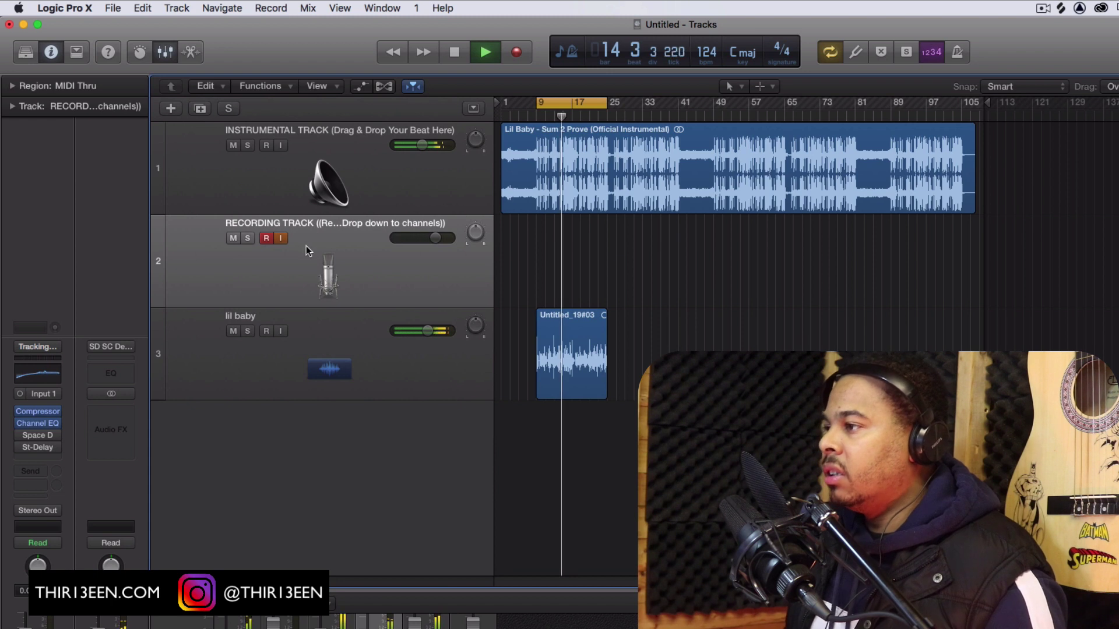
Select the lil baby track with playback stopped, and briefly reopen Space Designer on its Bus 16 channel
left_click(331, 370)
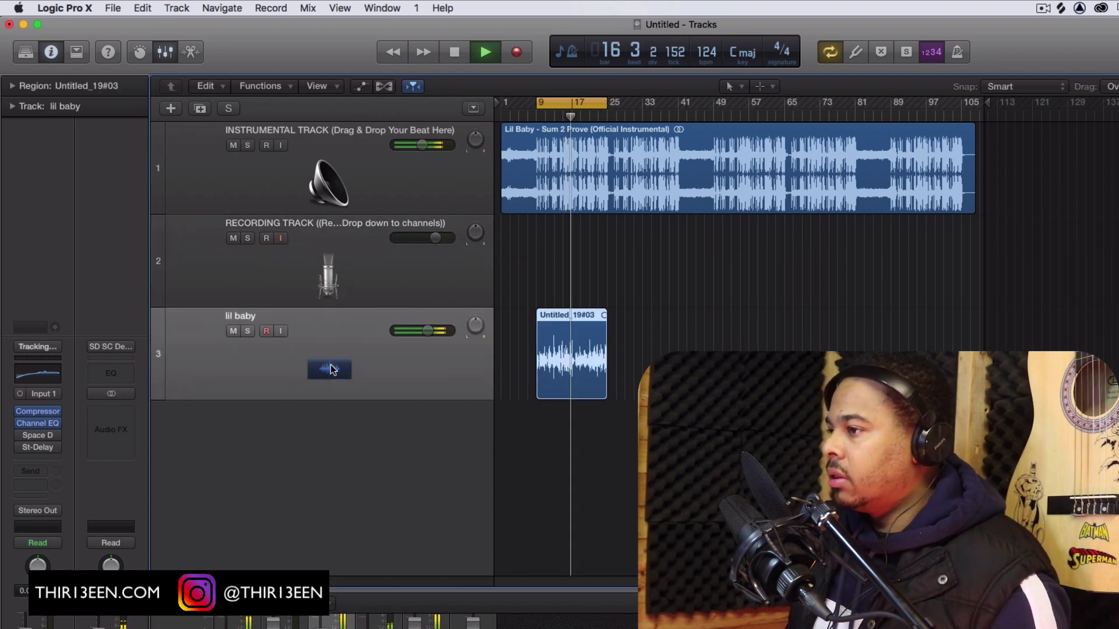
key("space")
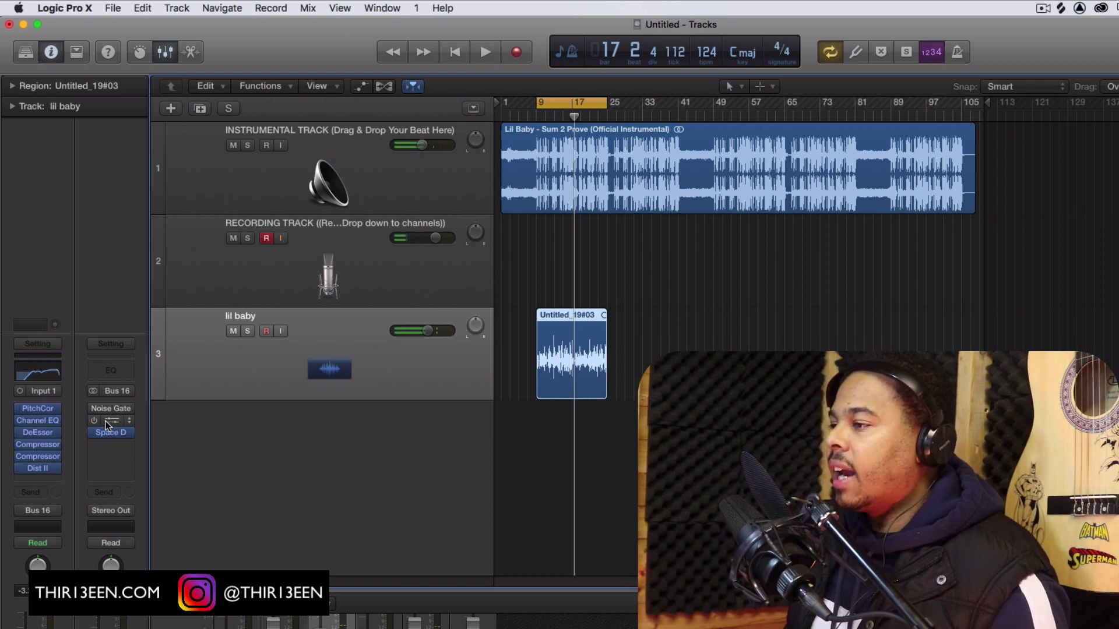
left_click(99, 421)
left_click(107, 432)
left_click(107, 432)
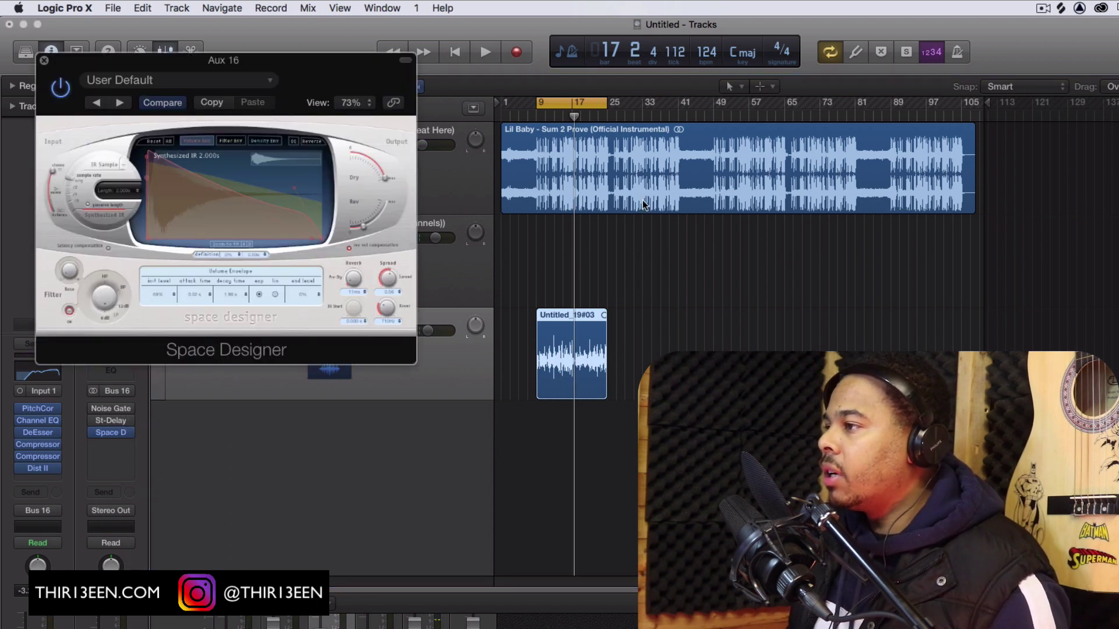
left_click(44, 60)
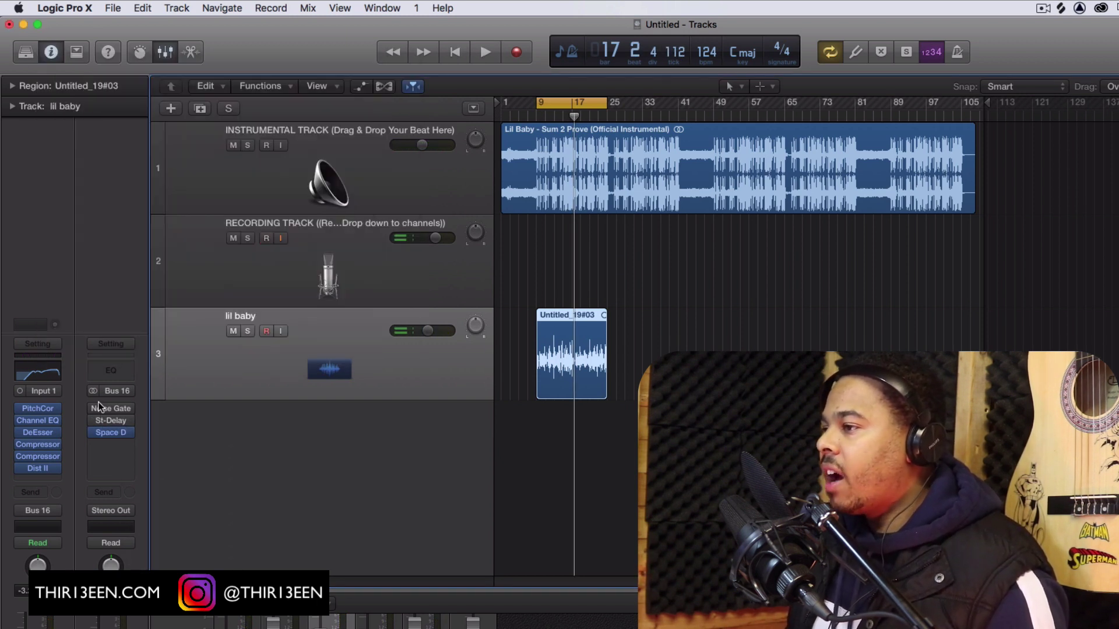
Solo the lil baby track and turn on the Stereo Delay on its Bus 16 channel while playing back the vocal
left_click(247, 331)
key("space")
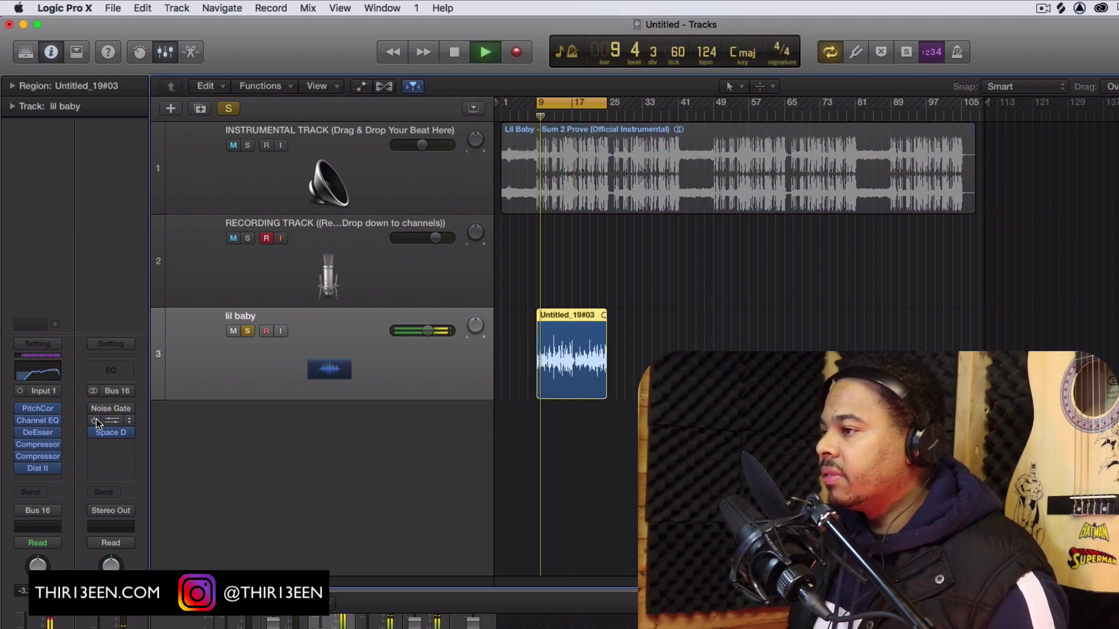
left_click(94, 420)
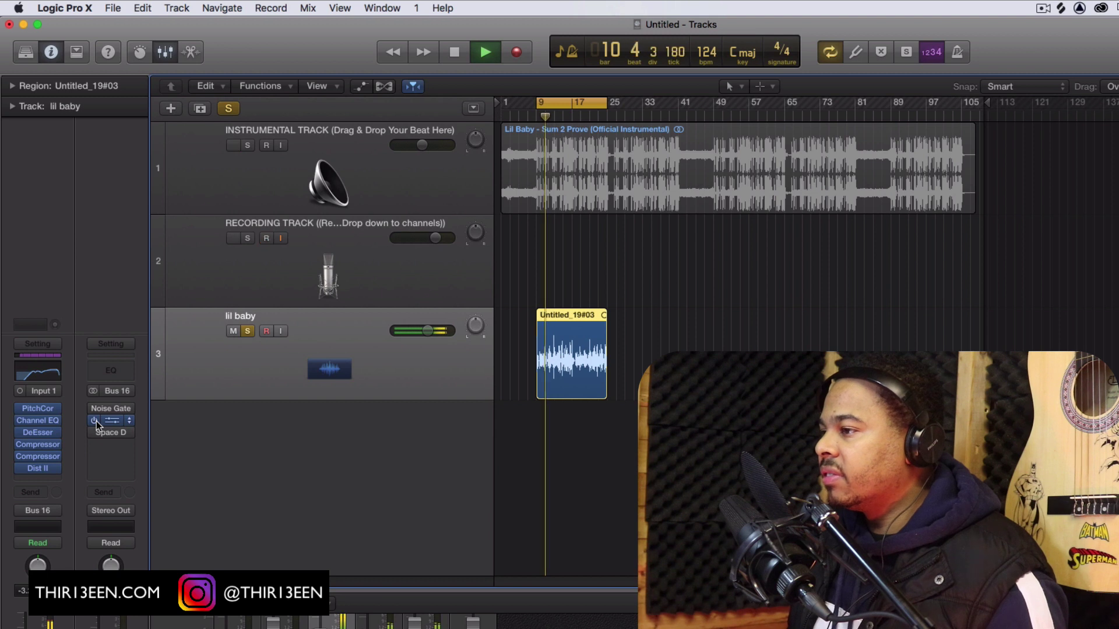
key("space")
key("space")
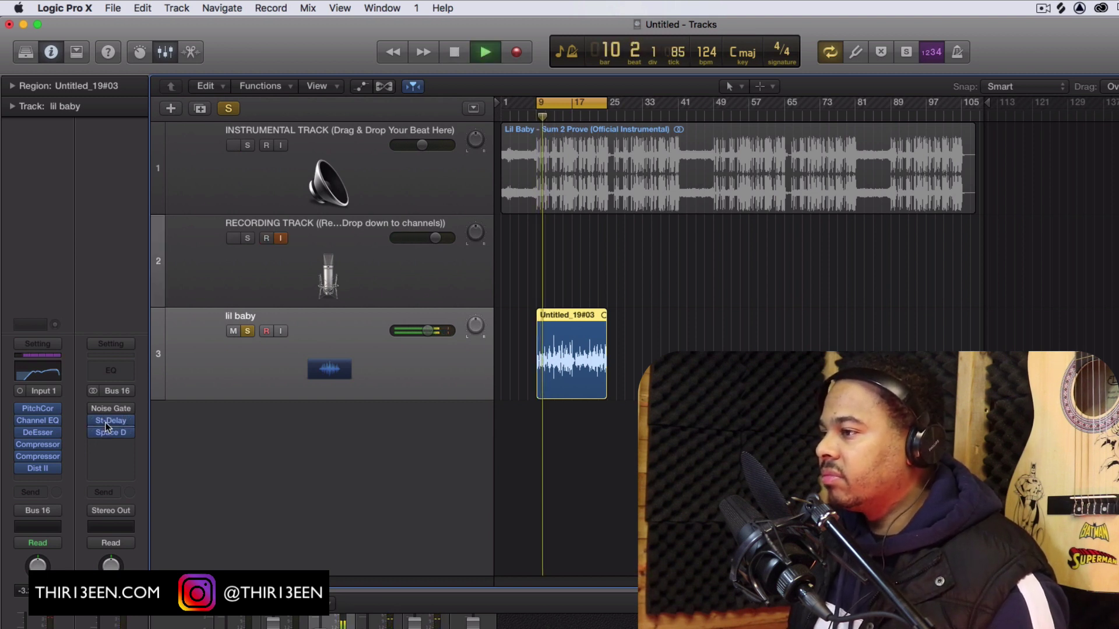
Restart playback with the Stereo Delay open on the Bus 16 channel, close the plug-in and unsolo the lil baby track
left_click(107, 420)
key("space")
key("space")
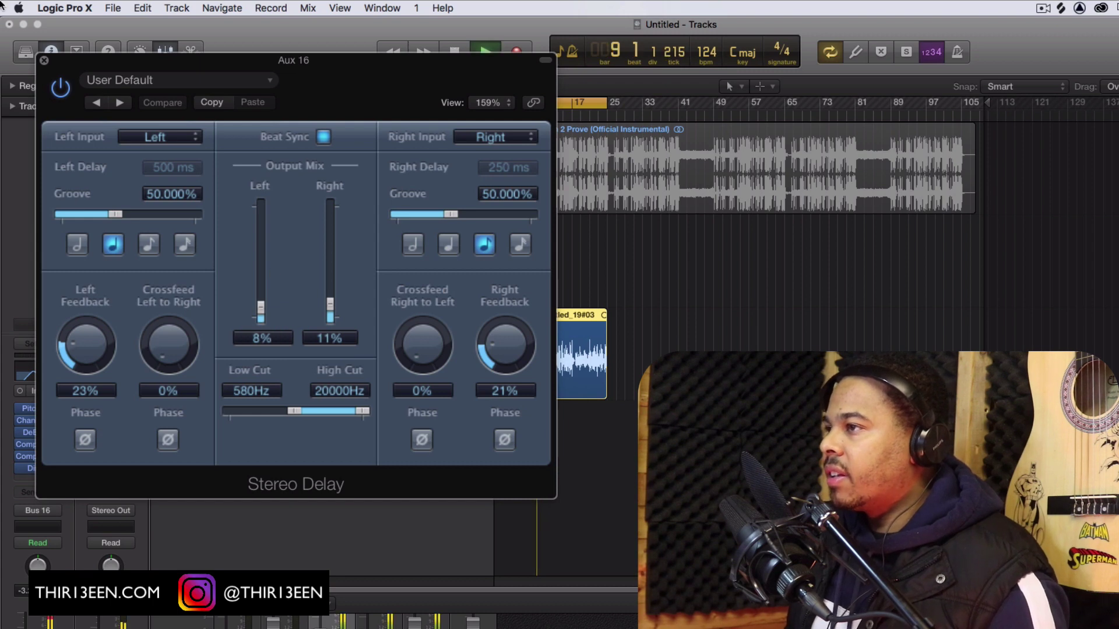
left_click(43, 60)
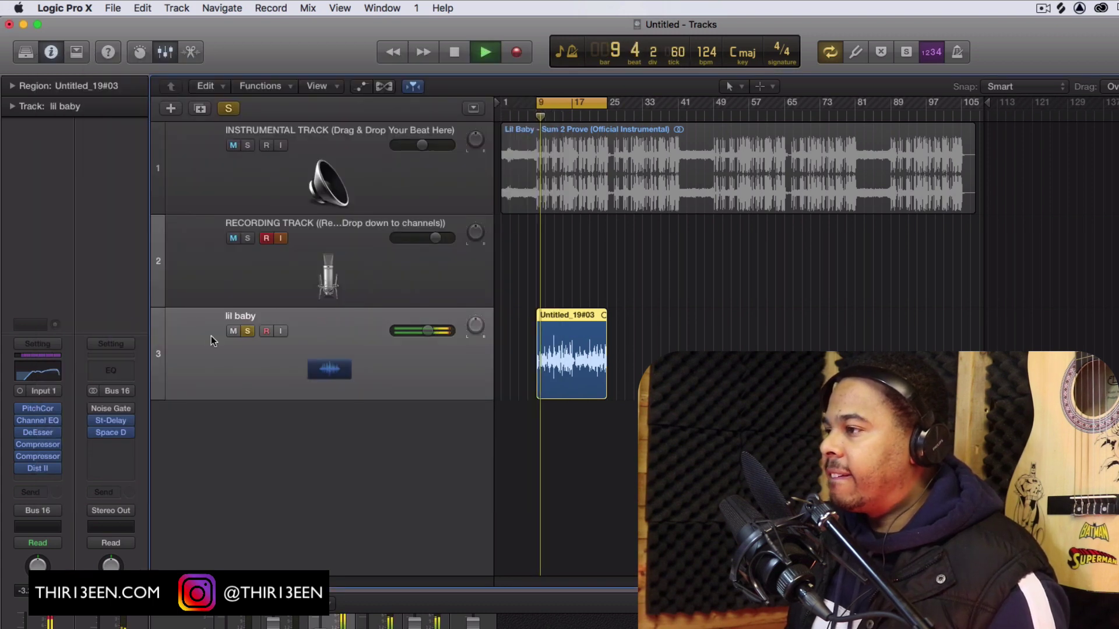
left_click(251, 331)
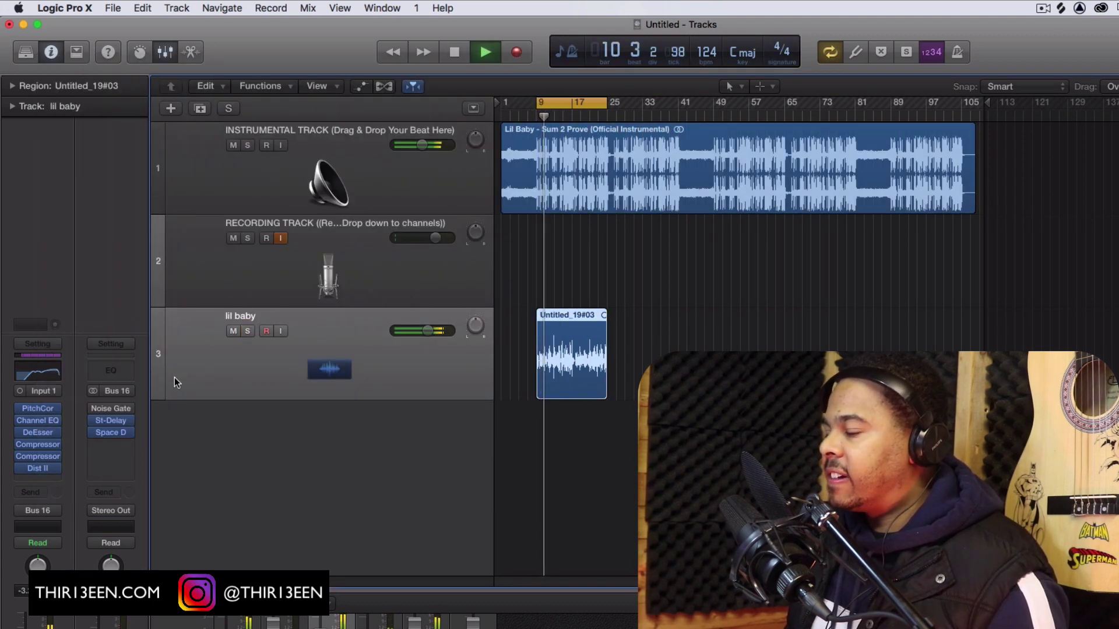
Review the Stereo Delay settings on Aux 16, close the plug-in and play the vocal with the instrumental
left_click(109, 420)
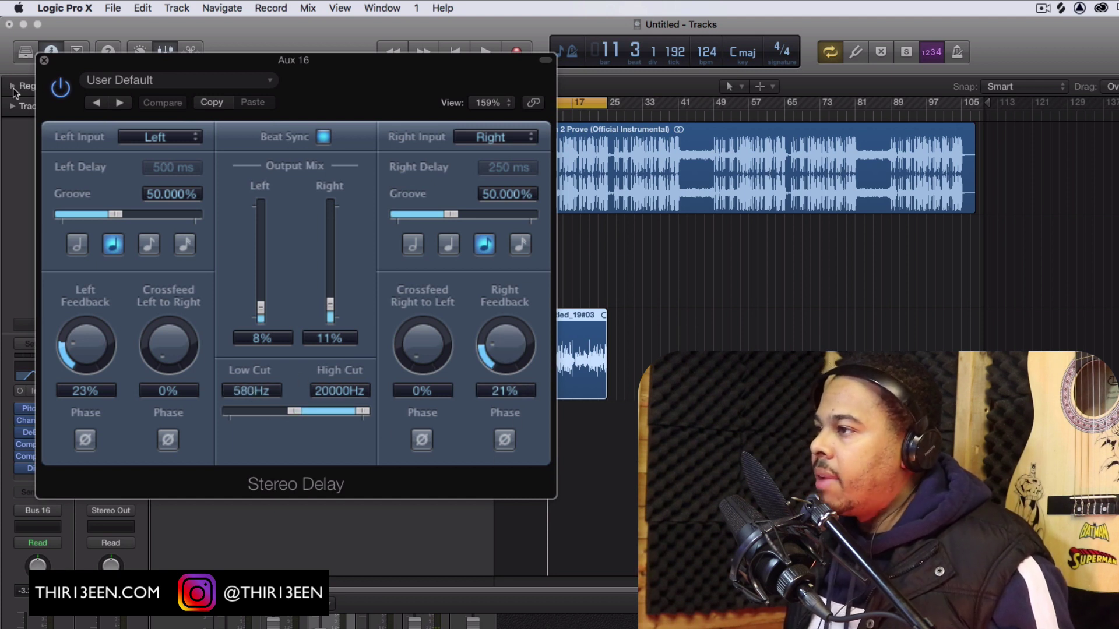
left_click(44, 61)
key("space")
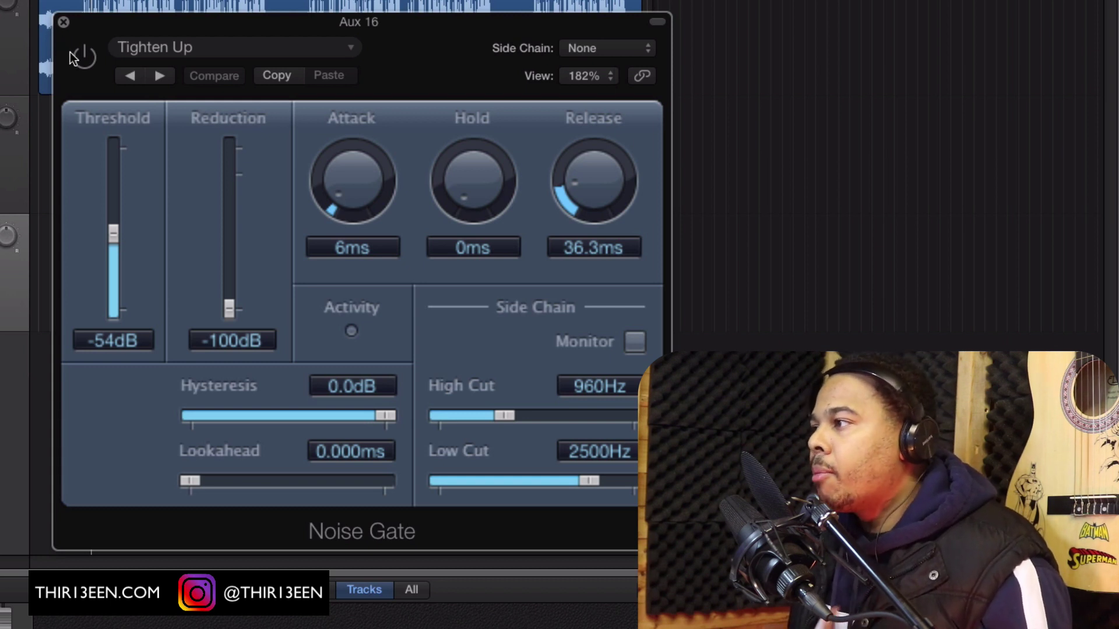
Look through the Noise Gate's presets on Aux 16 and keep Tighten Up selected
left_click(192, 49)
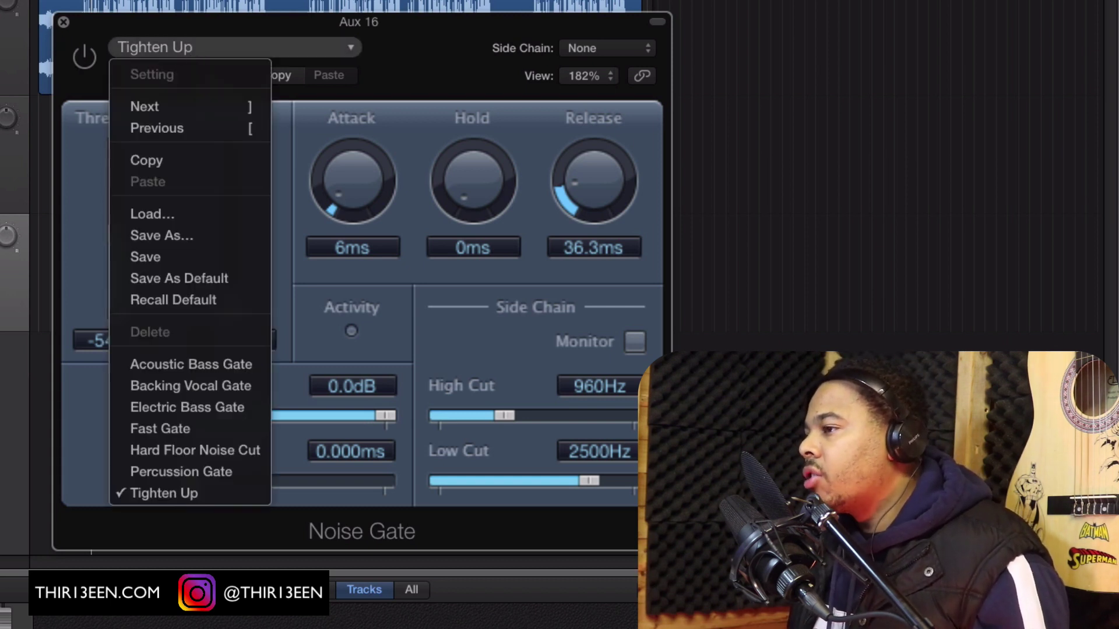
key("Escape")
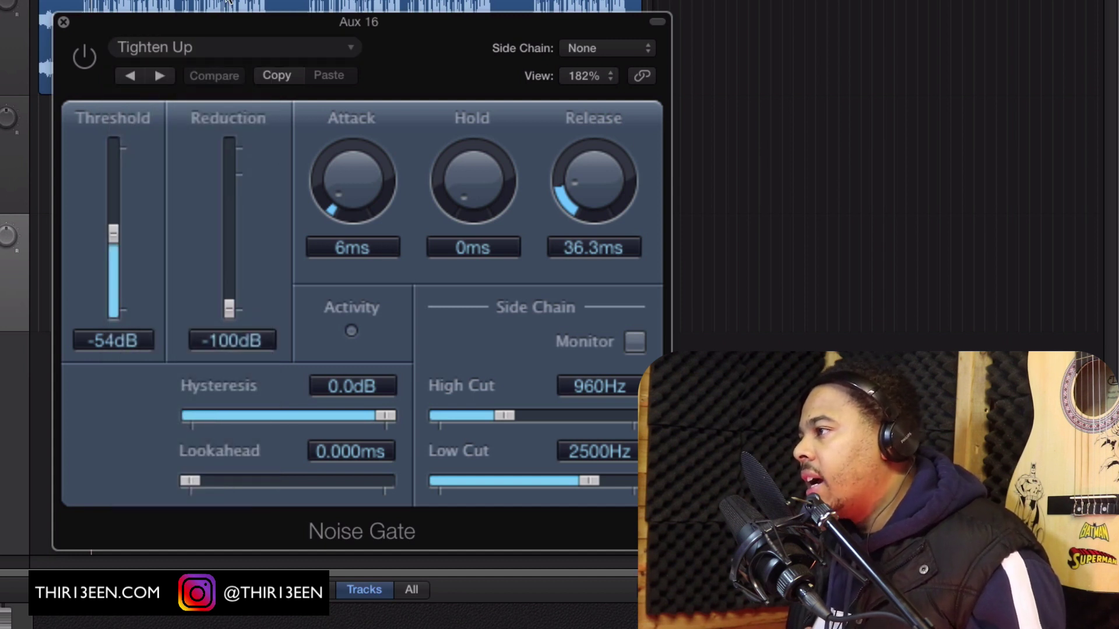
left_click(252, 50)
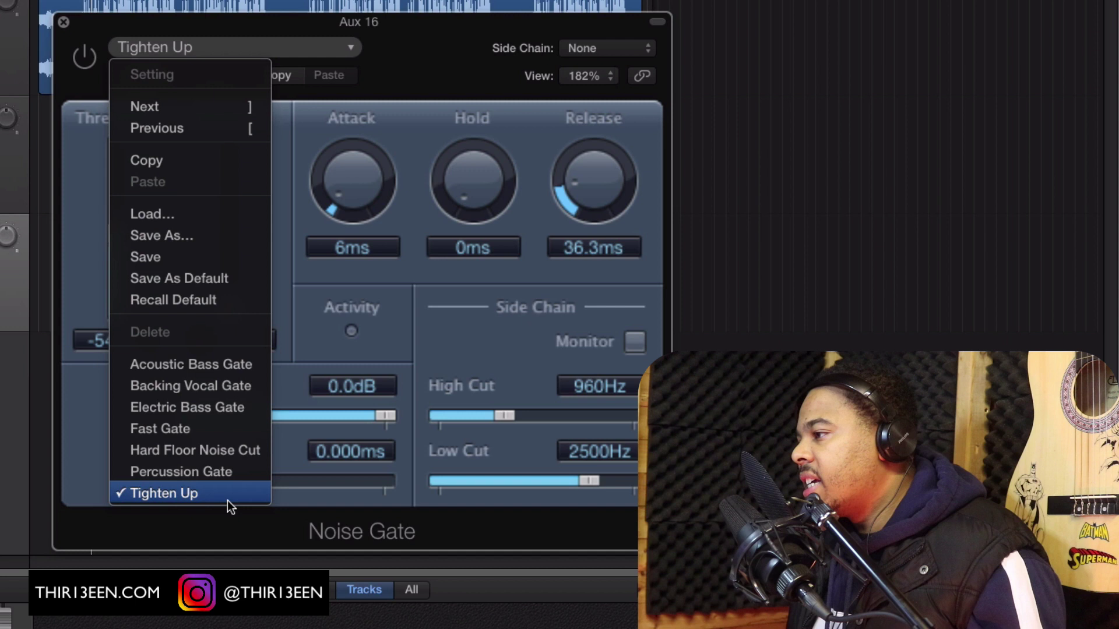
left_click(372, 119)
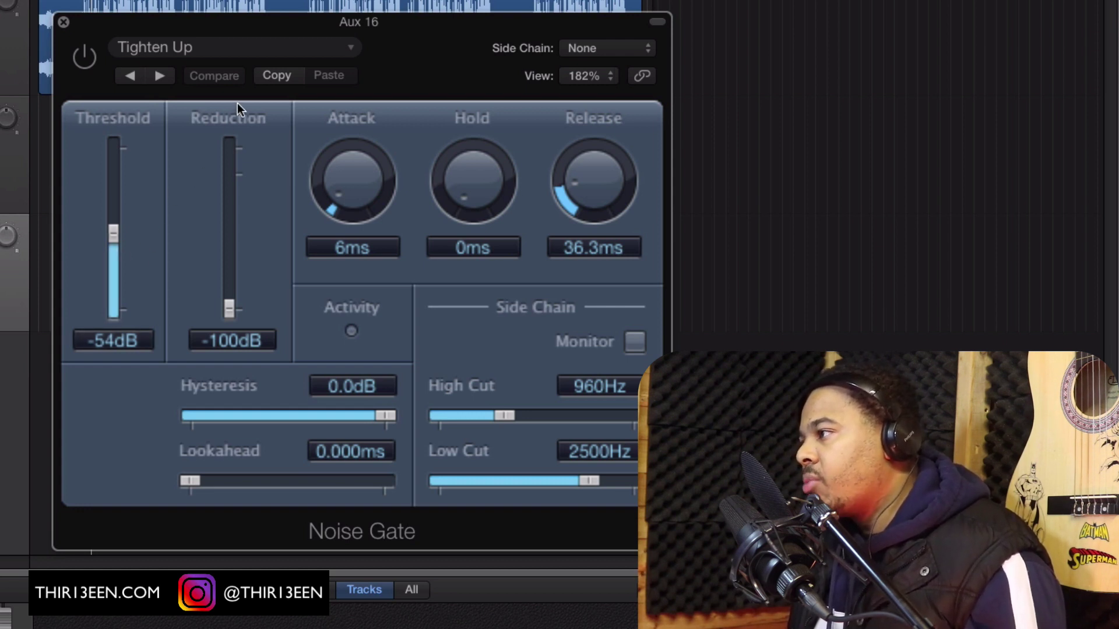
left_click(175, 51)
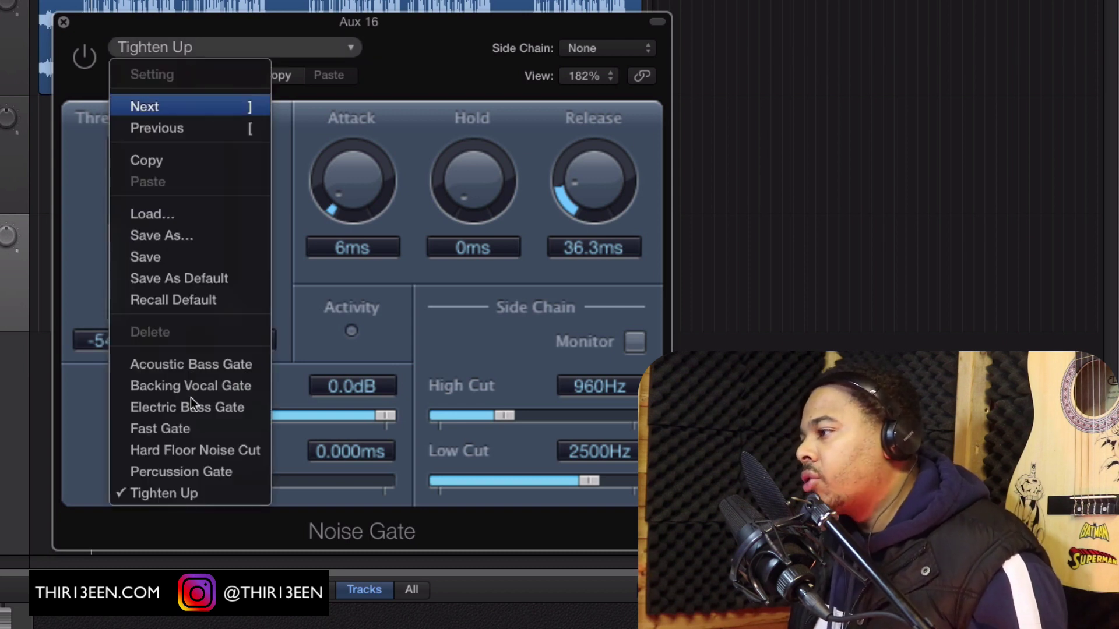
left_click(432, 47)
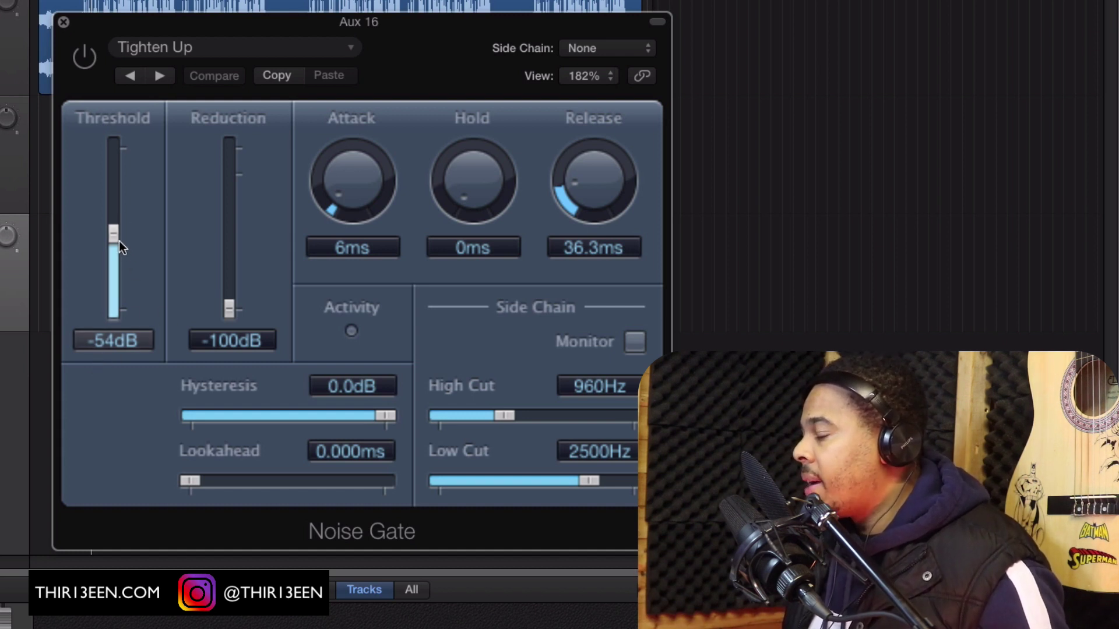
Try the Noise Gate's threshold at 0 dB, set it to -53 dB with a 6 ms attack, and close the plug-in
left_click_drag(118, 240, 119, 144)
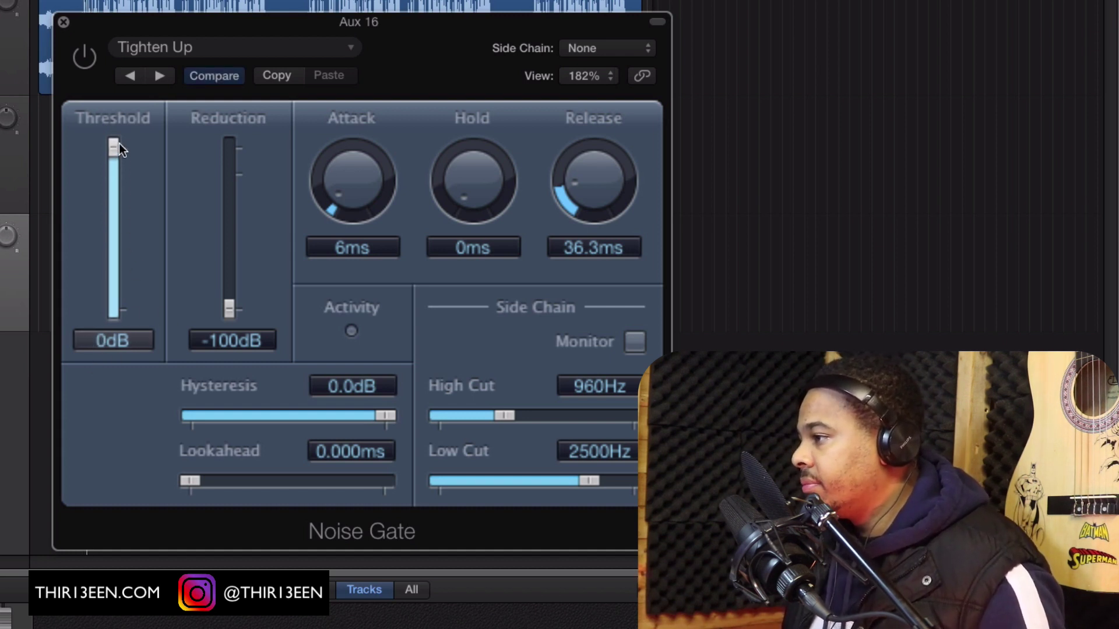
left_click_drag(117, 187, 122, 237)
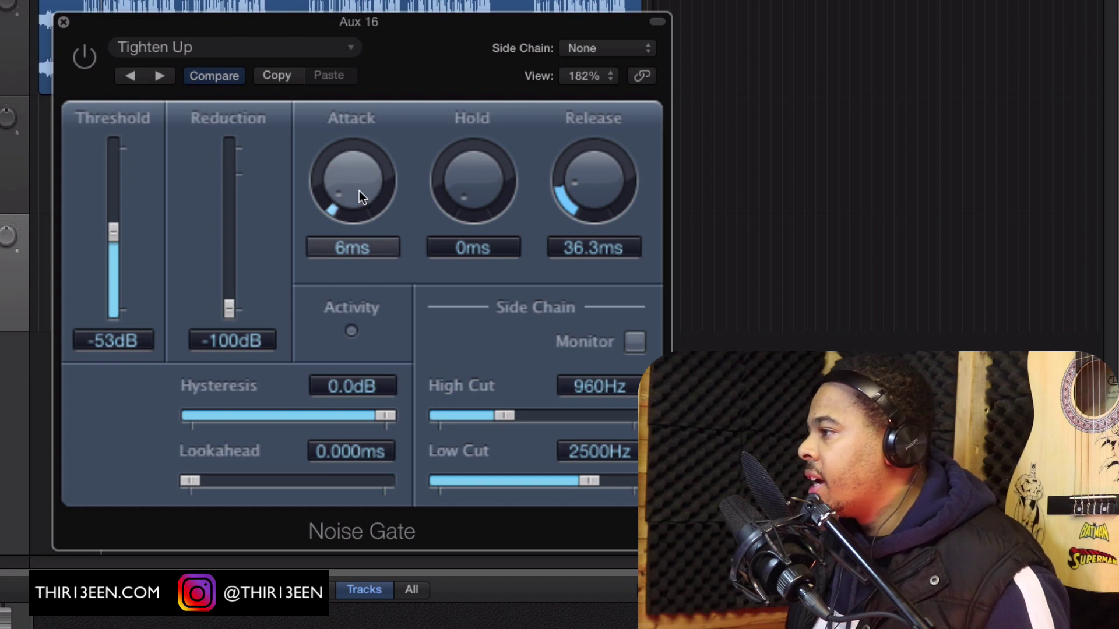
left_click_drag(356, 187, 352, 215)
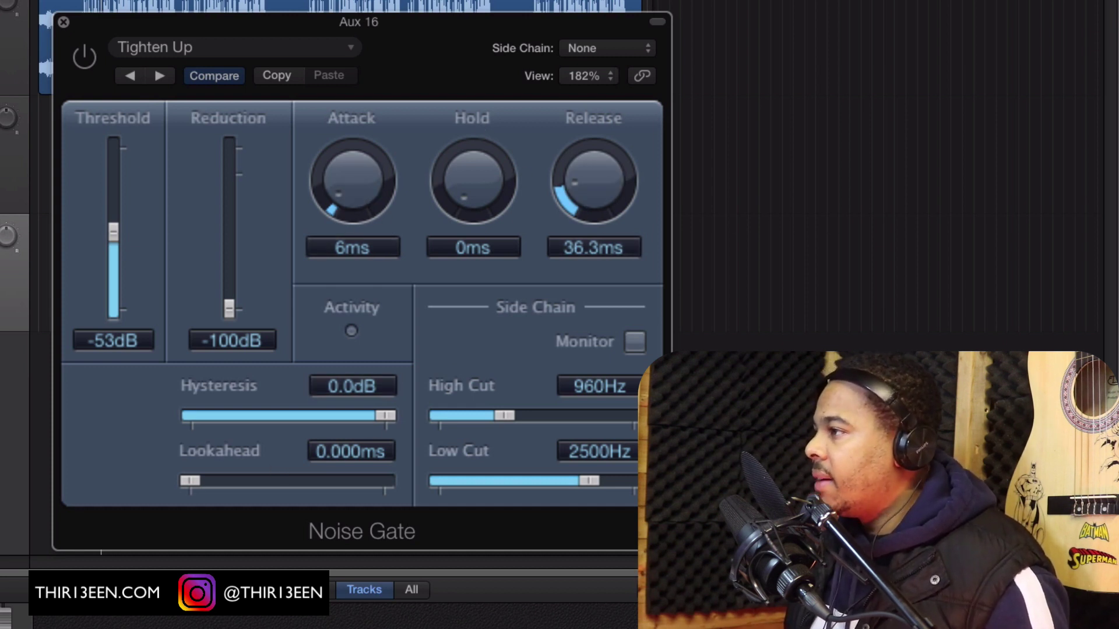
left_click(63, 22)
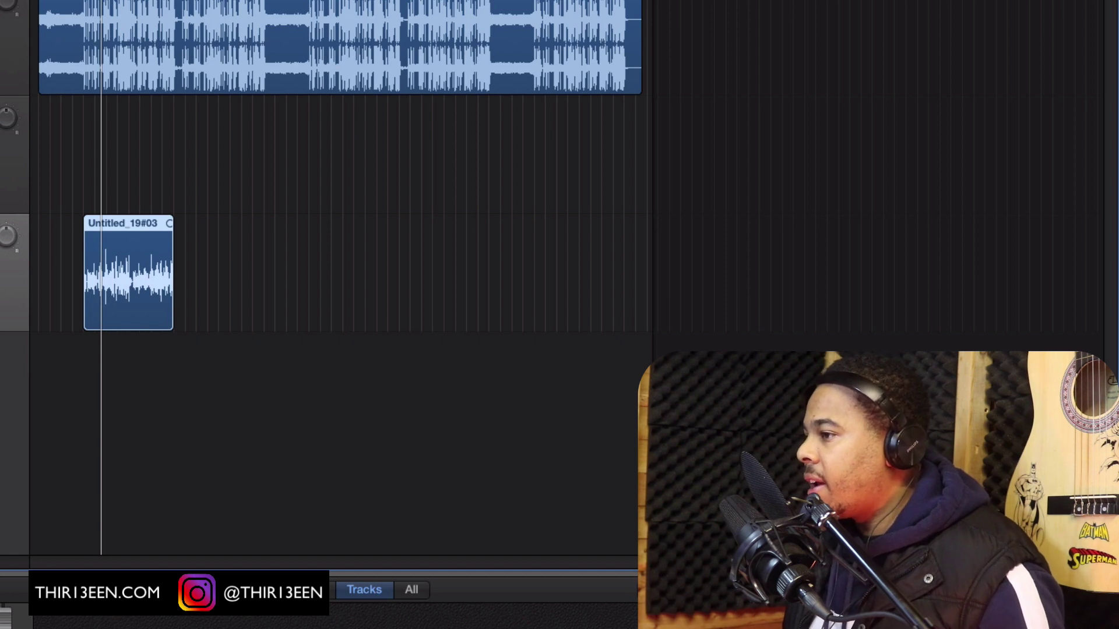
Turn on the Noise Gate on Aux 16, audition the vocal with its threshold at -53 dB, and close the plug-in
key("space")
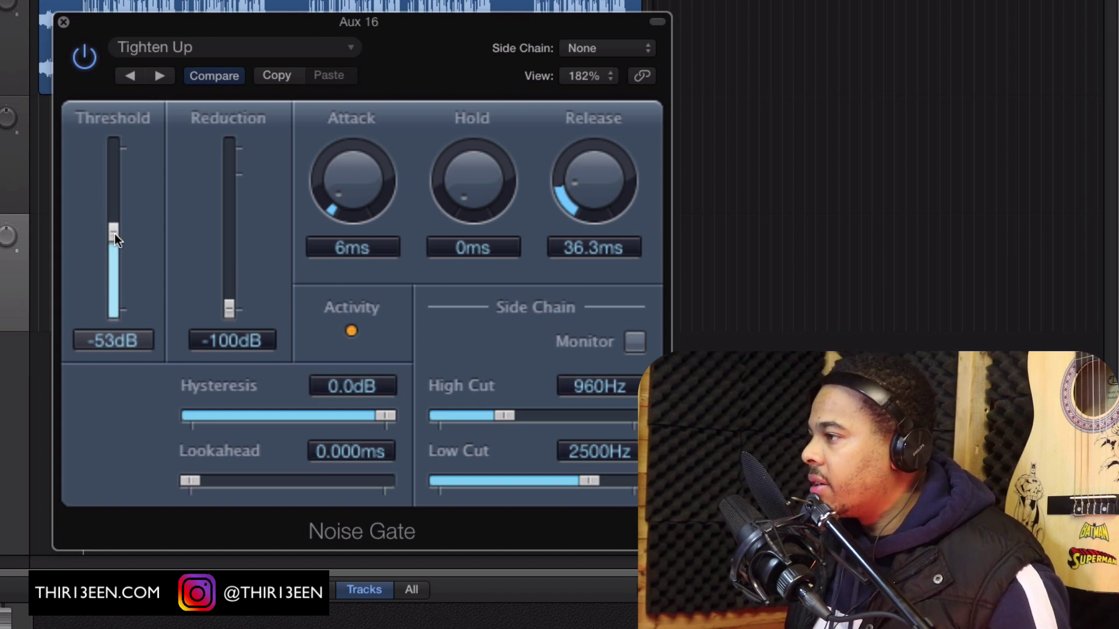
mouse_move(114, 233)
left_mouse_down()
mouse_move(114, 176)
mouse_move(124, 233)
left_mouse_up()
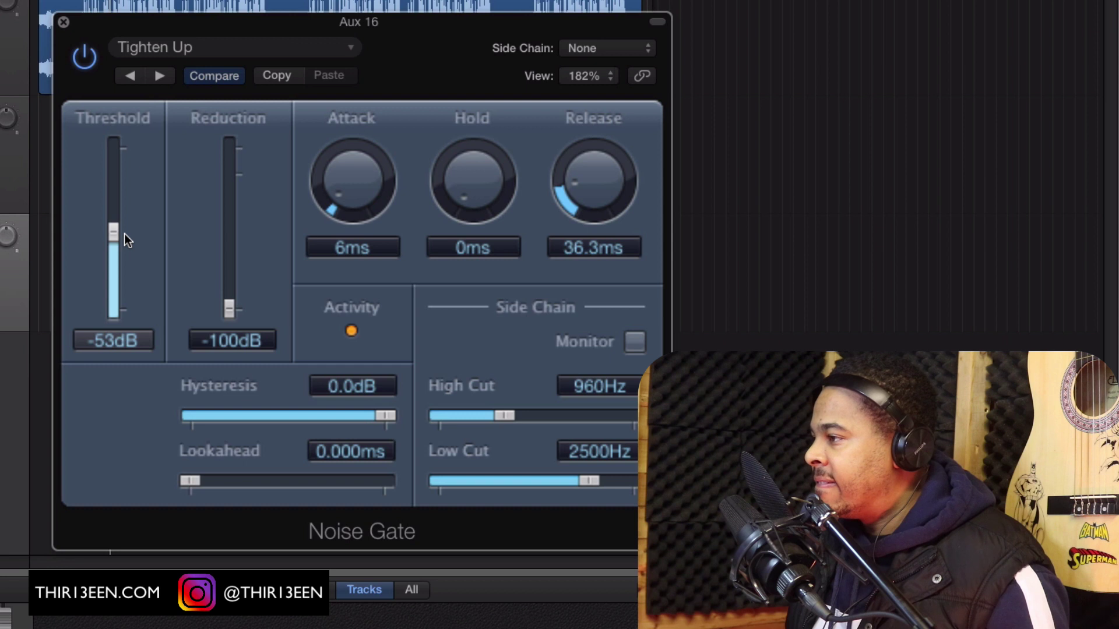
left_click(62, 23)
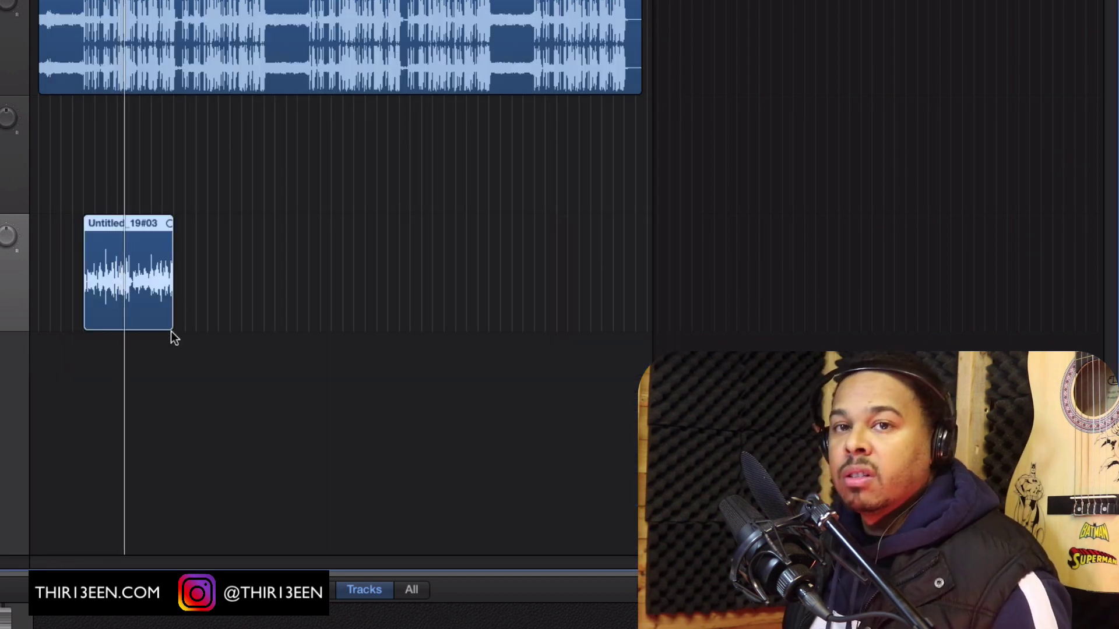